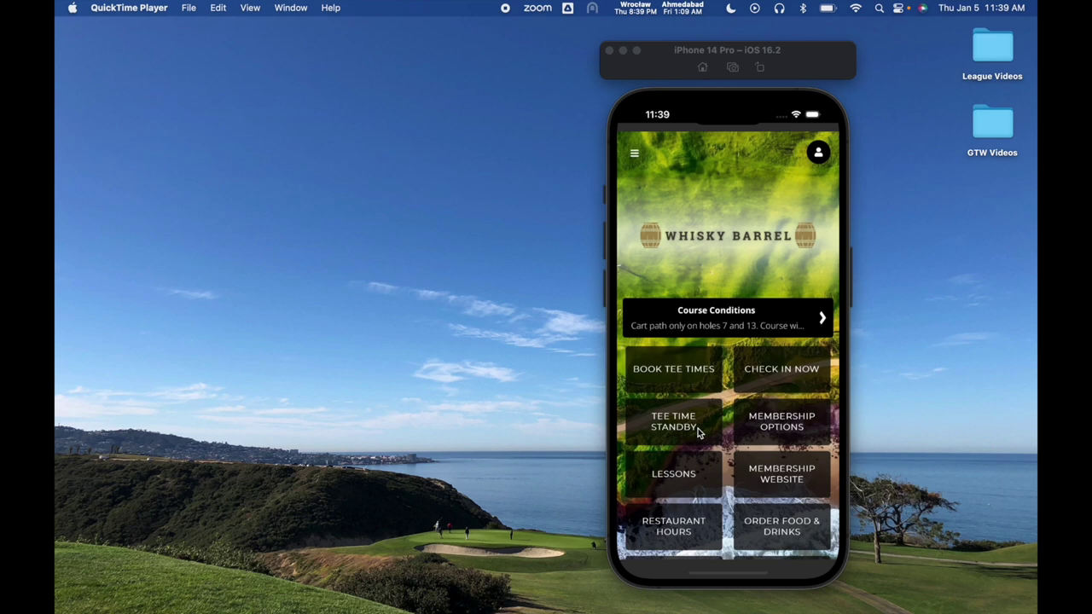
Open the club's membership website and scroll down to Flex Memberships.
{"action": "left_click", "coordinate": [764, 475]}
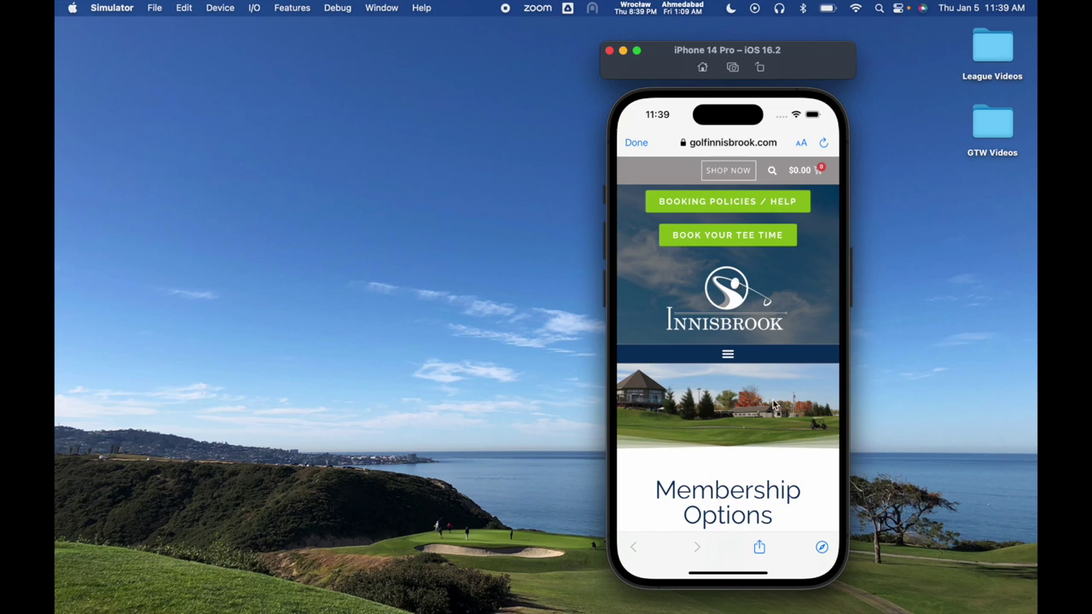
{"action": "scroll", "coordinate": [765, 418], "scroll_direction": "down", "scroll_amount": 5}
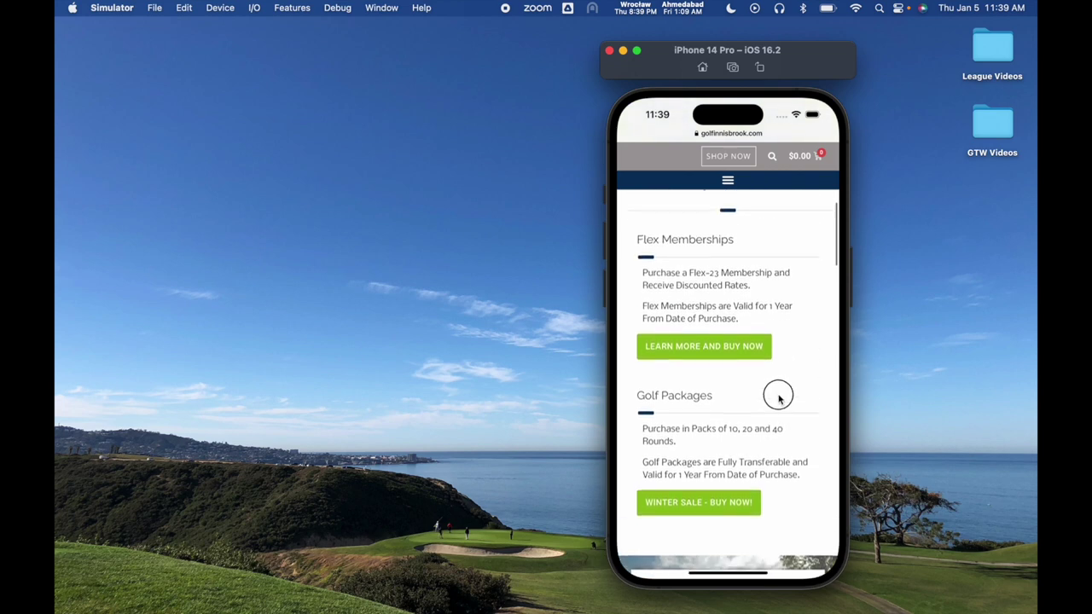
{"action": "scroll", "coordinate": [766, 409], "scroll_direction": "up", "scroll_amount": 1}
{"action": "scroll", "coordinate": [708, 300], "scroll_direction": "down", "scroll_amount": 2}
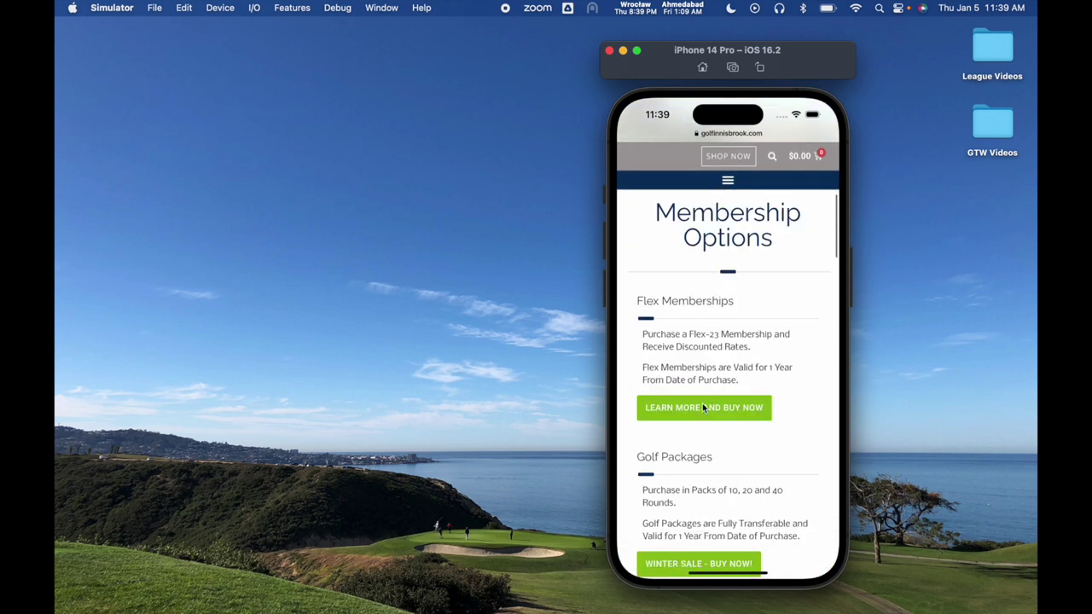
Open the Flex-23 Memberships product page ($155 + hst per player) and return to its top.
{"action": "left_click", "coordinate": [685, 409]}
{"action": "left_click_drag", "start_coordinate": [699, 436], "coordinate": [704, 270]}
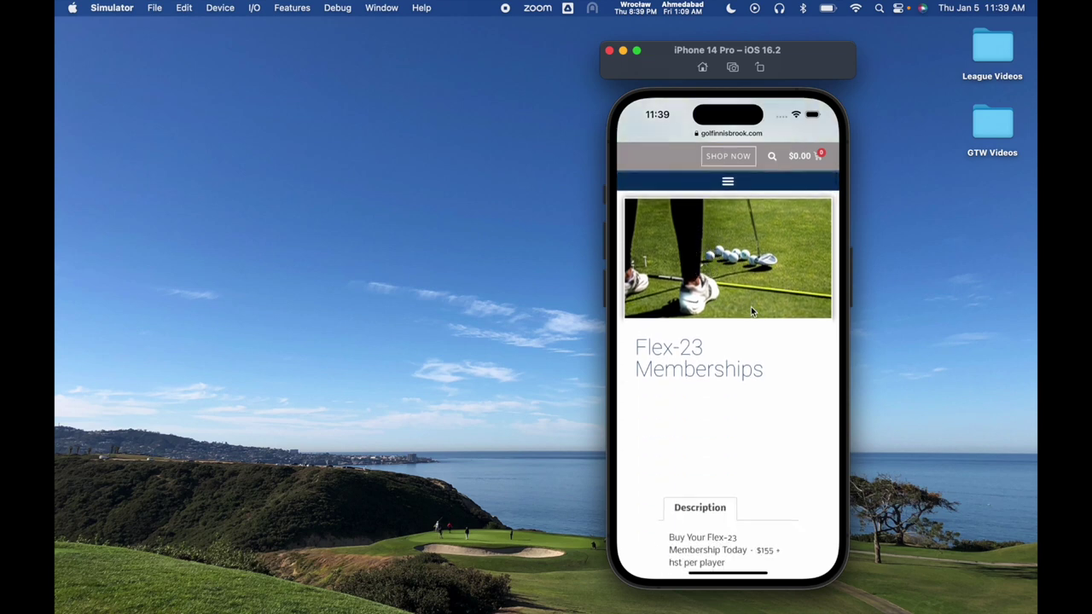
{"action": "left_click", "coordinate": [686, 224]}
{"action": "scroll", "coordinate": [687, 224], "scroll_direction": "up", "scroll_amount": 4}
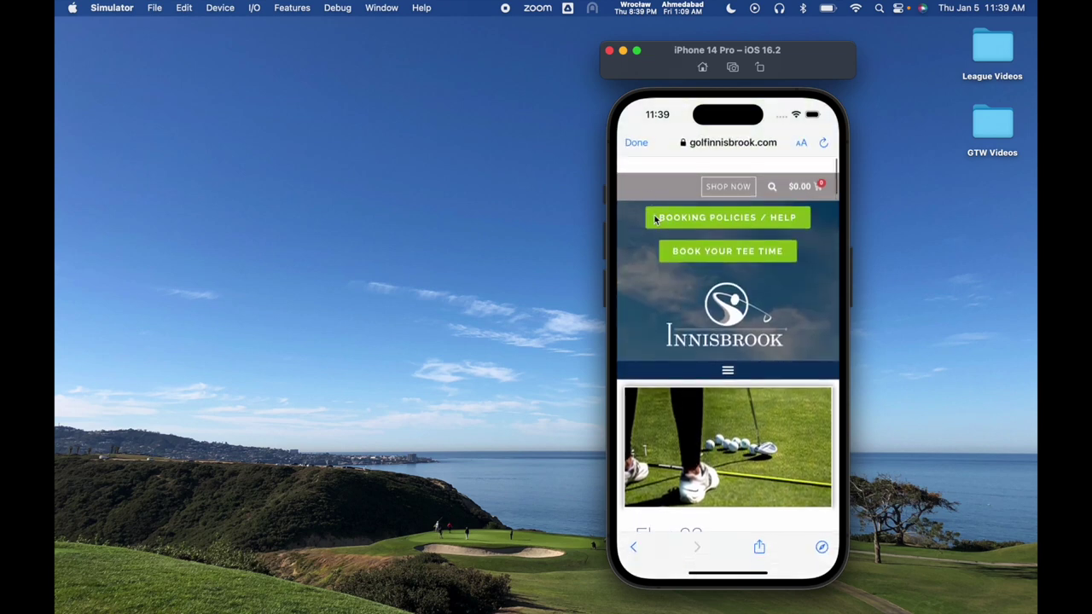
Close the website, open Membership Options, then open the Flex Memberships details page.
{"action": "left_click", "coordinate": [636, 144]}
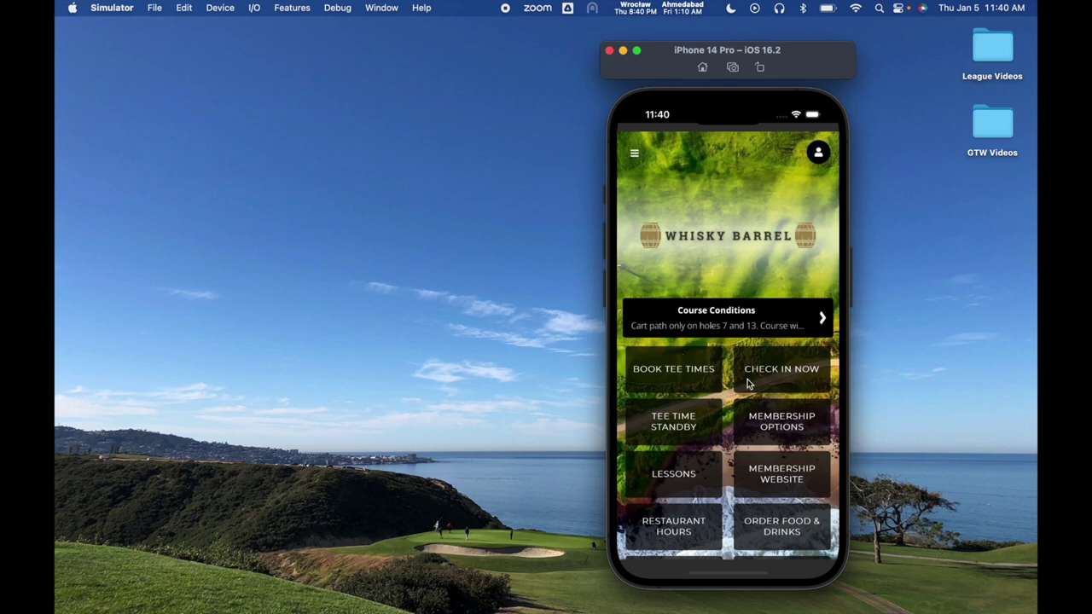
{"action": "left_click", "coordinate": [782, 431]}
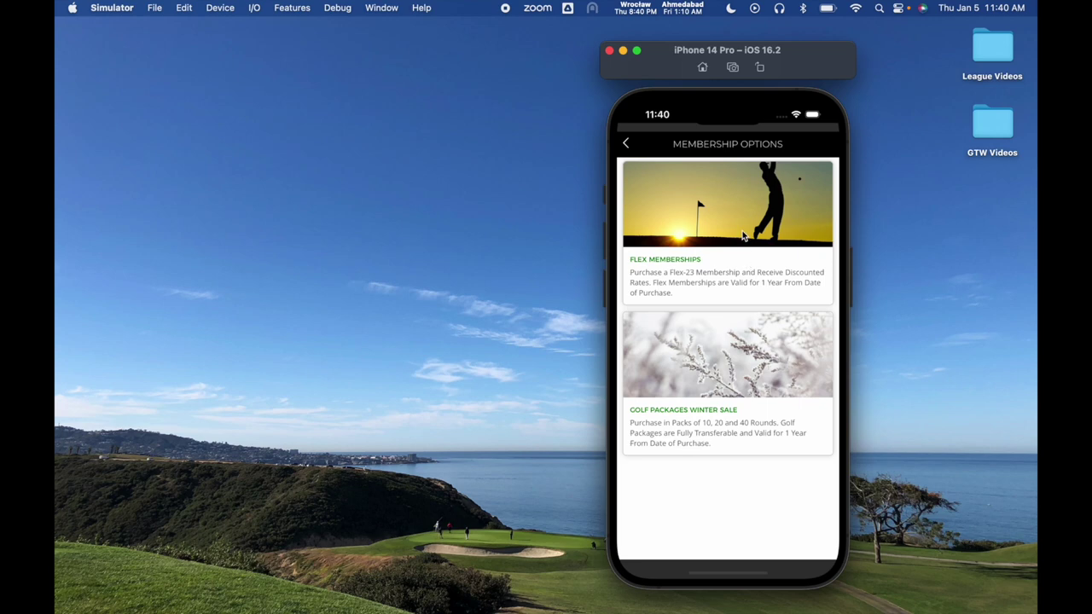
{"action": "left_click", "coordinate": [682, 260]}
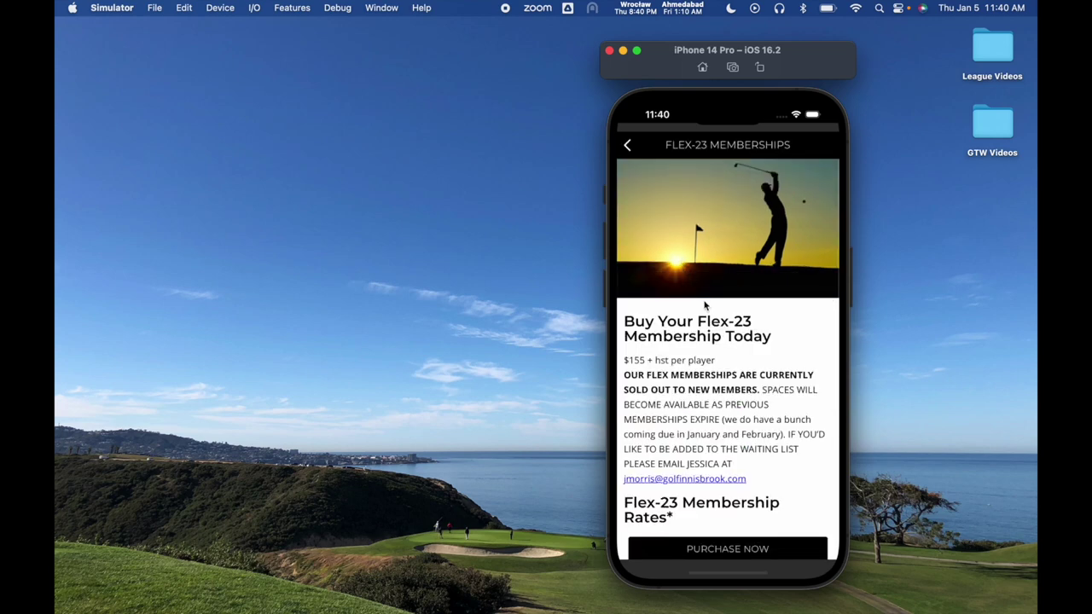
Scroll through the Flex-23 membership rates, price per player and notes.
{"action": "left_click_drag", "start_coordinate": [716, 348], "coordinate": [707, 188]}
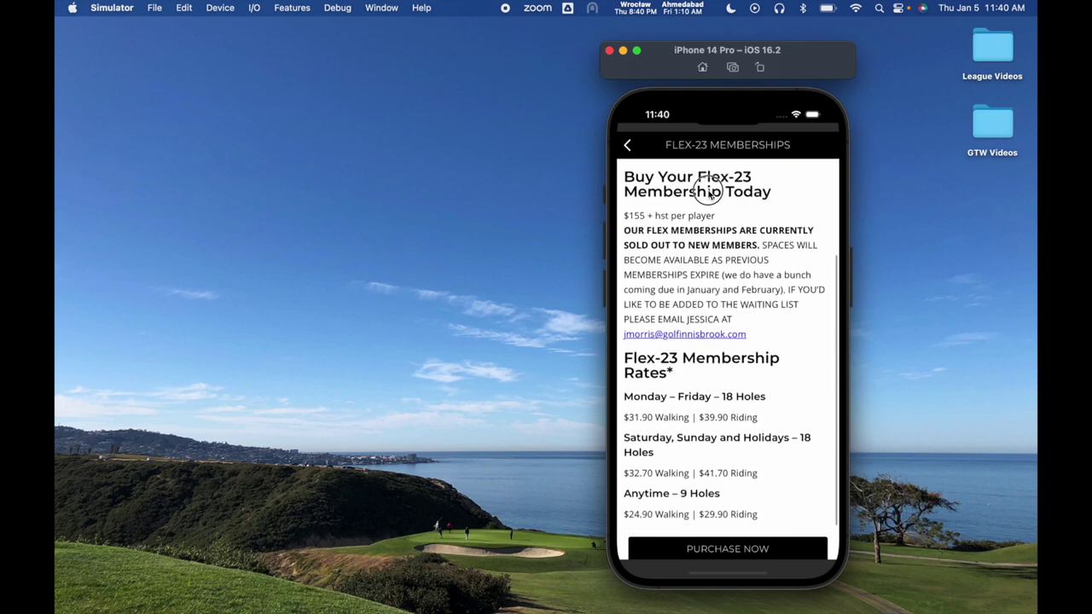
{"action": "scroll", "coordinate": [739, 238], "scroll_direction": "down", "scroll_amount": 3}
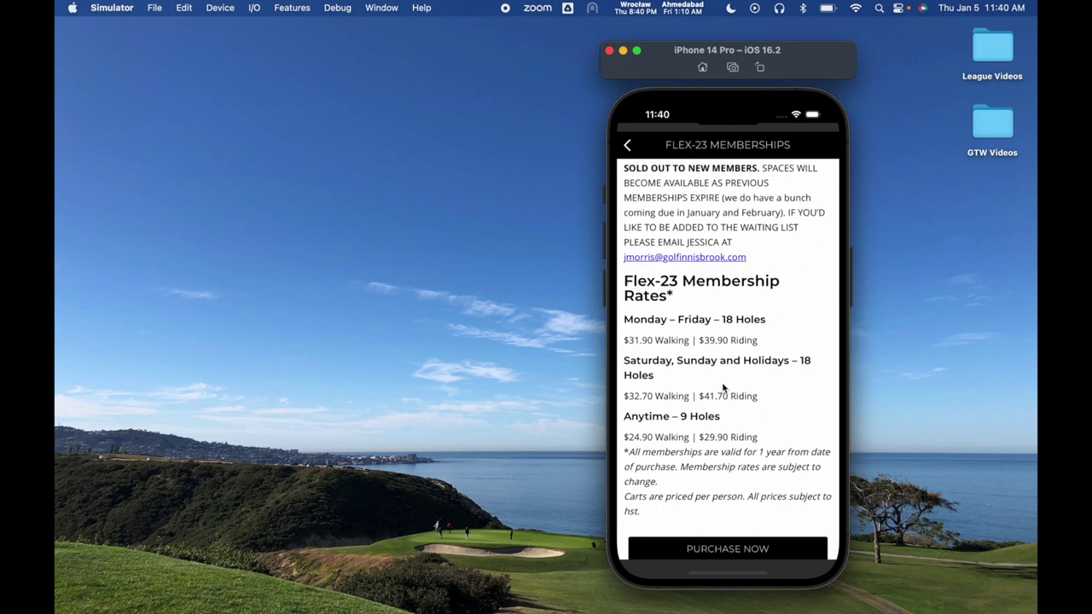
{"action": "left_click_drag", "start_coordinate": [704, 344], "coordinate": [702, 410]}
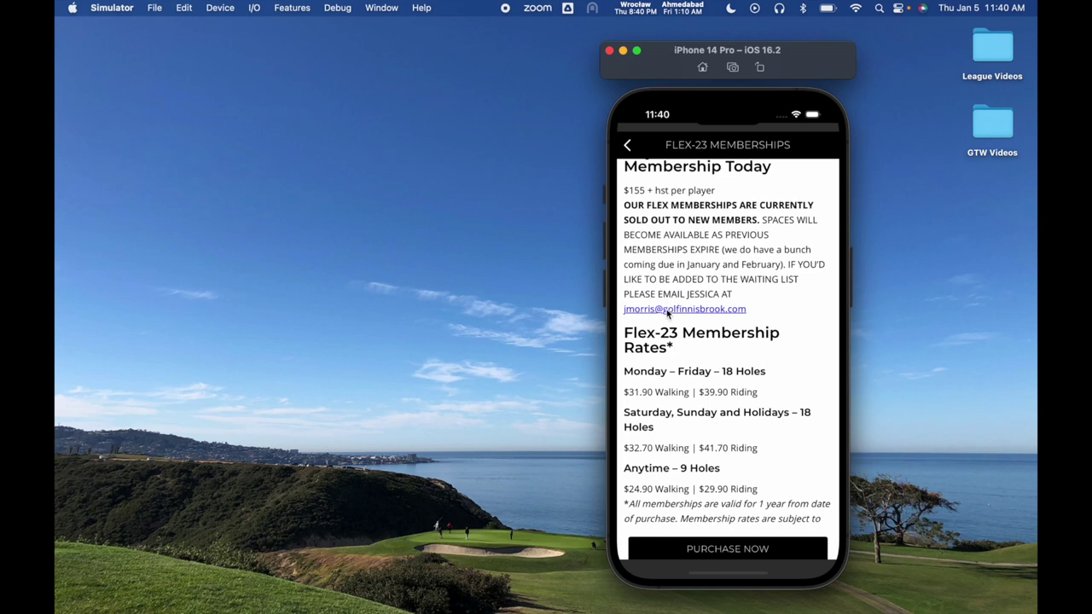
{"action": "left_click_drag", "start_coordinate": [685, 343], "coordinate": [683, 280]}
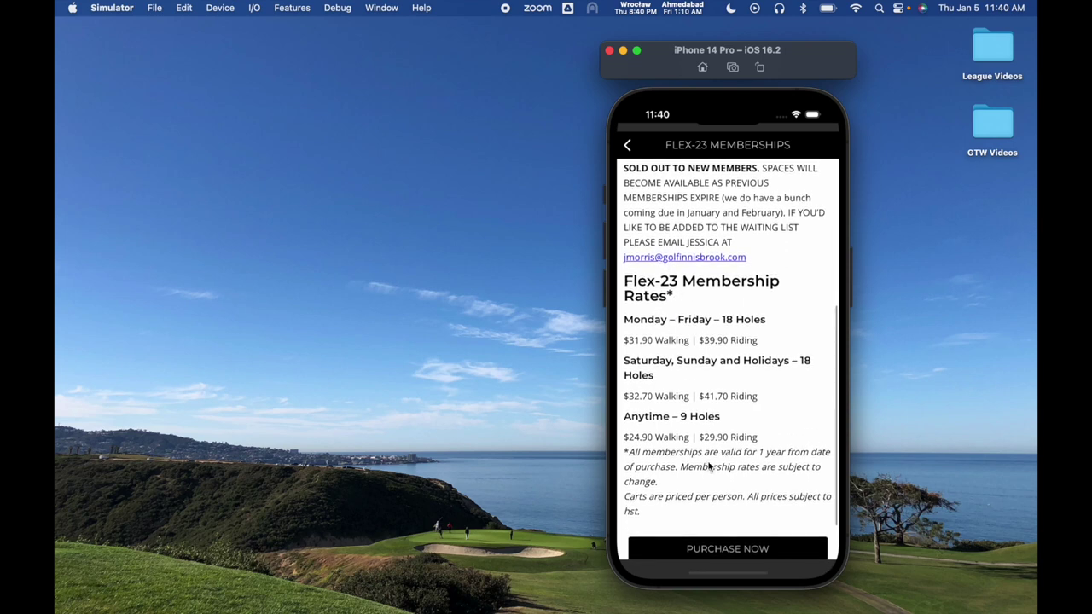
Review the Flex-23 purchase registration page's rates and status, then close it.
{"action": "left_click", "coordinate": [723, 552]}
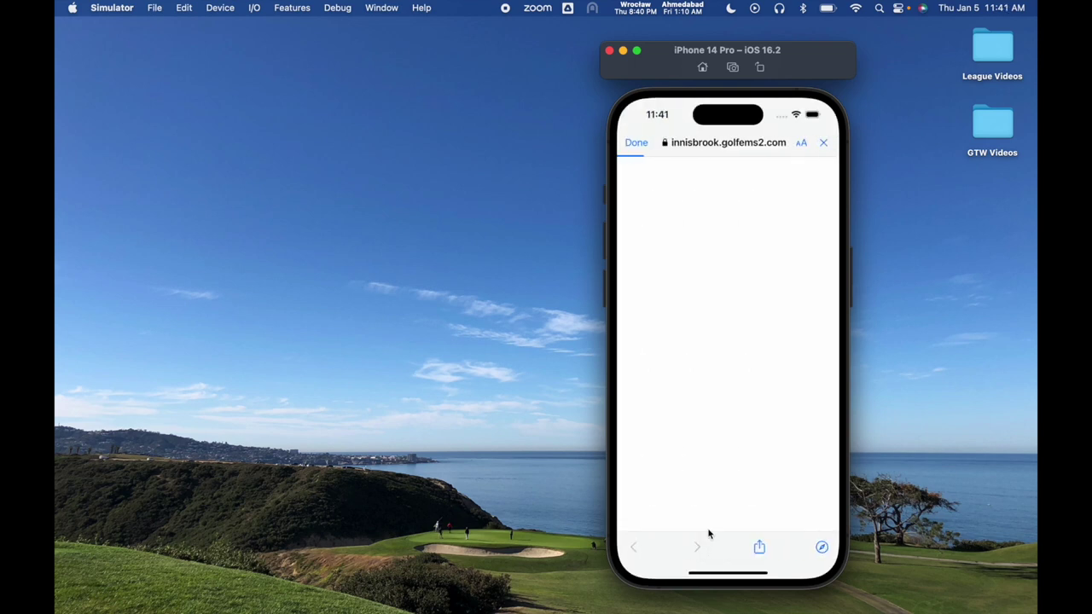
{"action": "left_click_drag", "start_coordinate": [754, 449], "coordinate": [747, 296]}
{"action": "left_click_drag", "start_coordinate": [737, 388], "coordinate": [712, 426]}
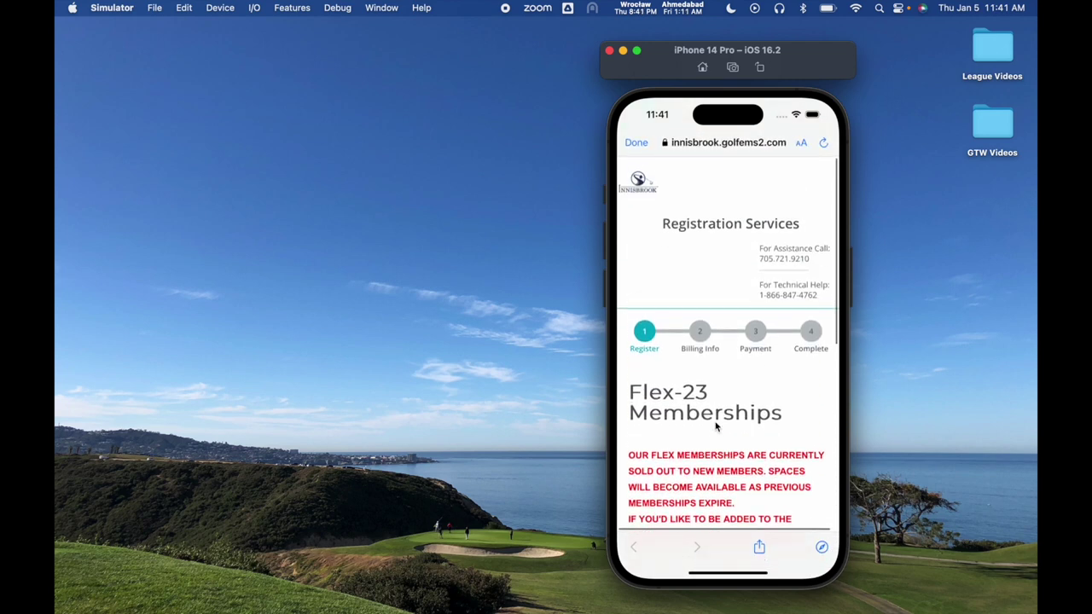
{"action": "left_click", "coordinate": [638, 144]}
Scroll back to the page heading and go back to the Whisky Barrel home screen.
{"action": "left_click_drag", "start_coordinate": [691, 292], "coordinate": [680, 483]}
{"action": "left_click_drag", "start_coordinate": [708, 307], "coordinate": [716, 435]}
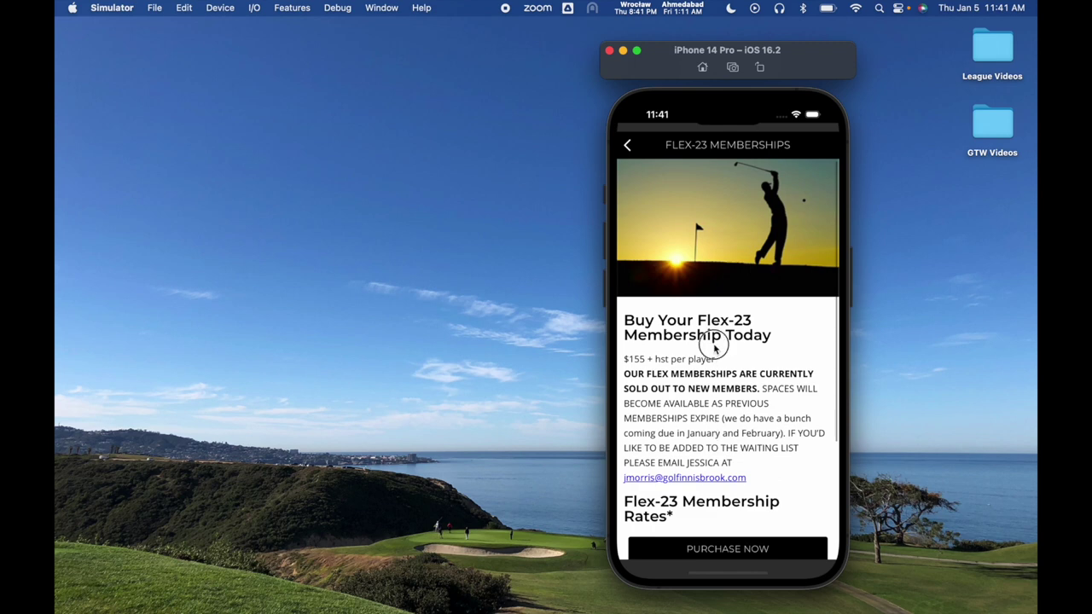
{"action": "left_click_drag", "start_coordinate": [705, 330], "coordinate": [728, 428]}
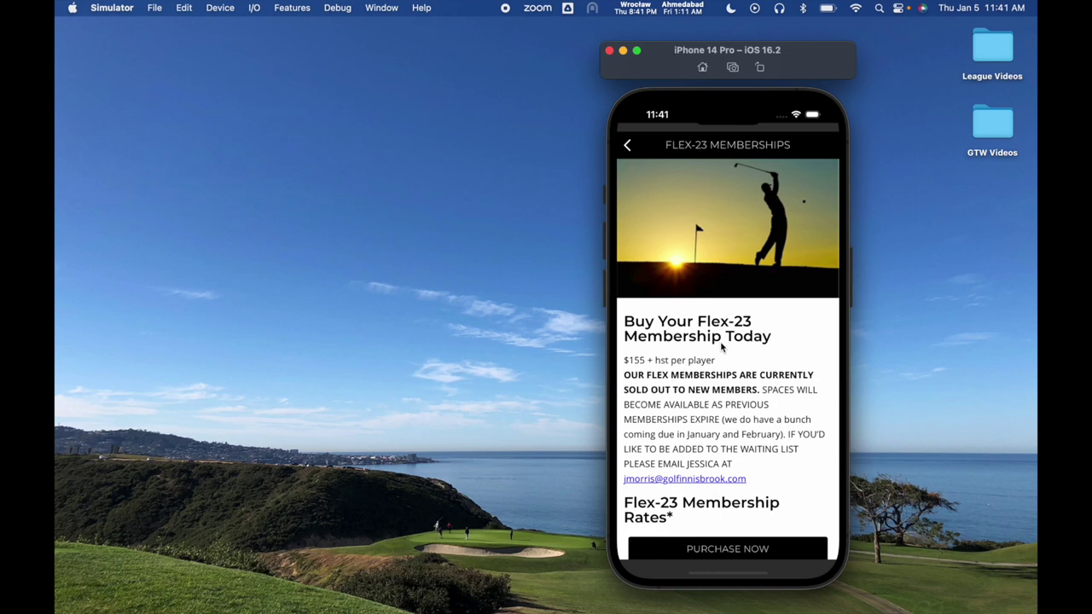
{"action": "left_click", "coordinate": [627, 146]}
{"action": "left_click", "coordinate": [627, 146]}
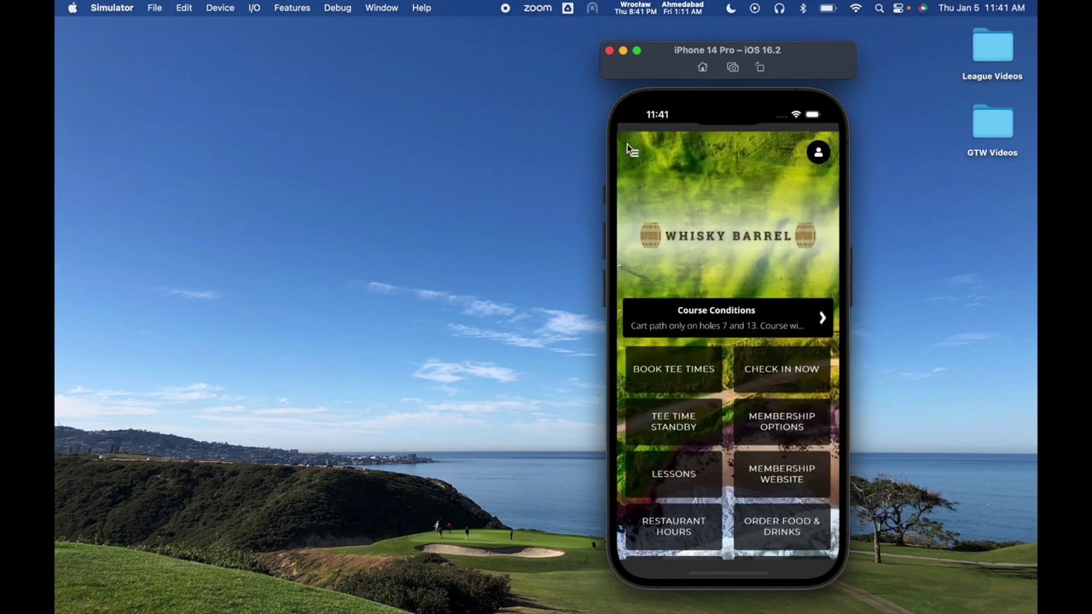
View the Lessons page, return home, then restore the Gallus Golf manager window from the Dock.
{"action": "left_click", "coordinate": [668, 476]}
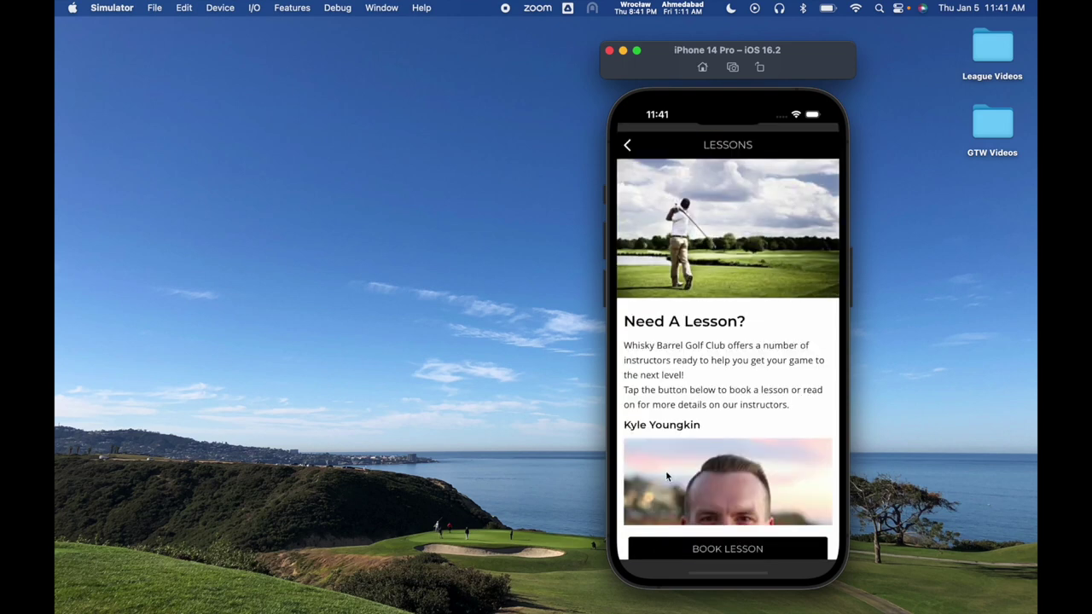
{"action": "left_click_drag", "start_coordinate": [723, 325], "coordinate": [725, 413]}
{"action": "left_click", "coordinate": [630, 146]}
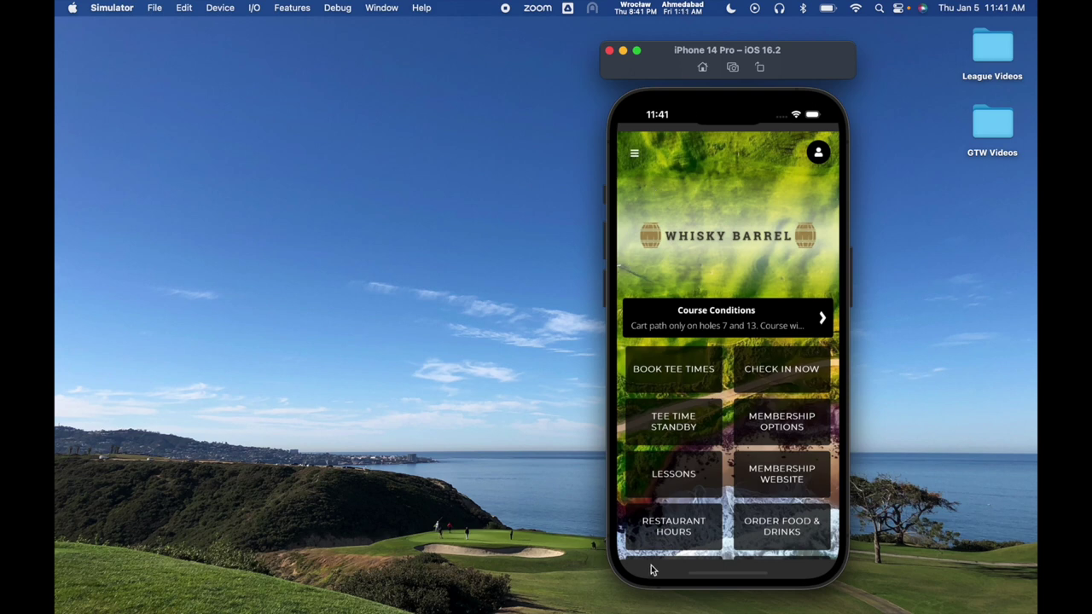
{"action": "mouse_move", "coordinate": [756, 610]}
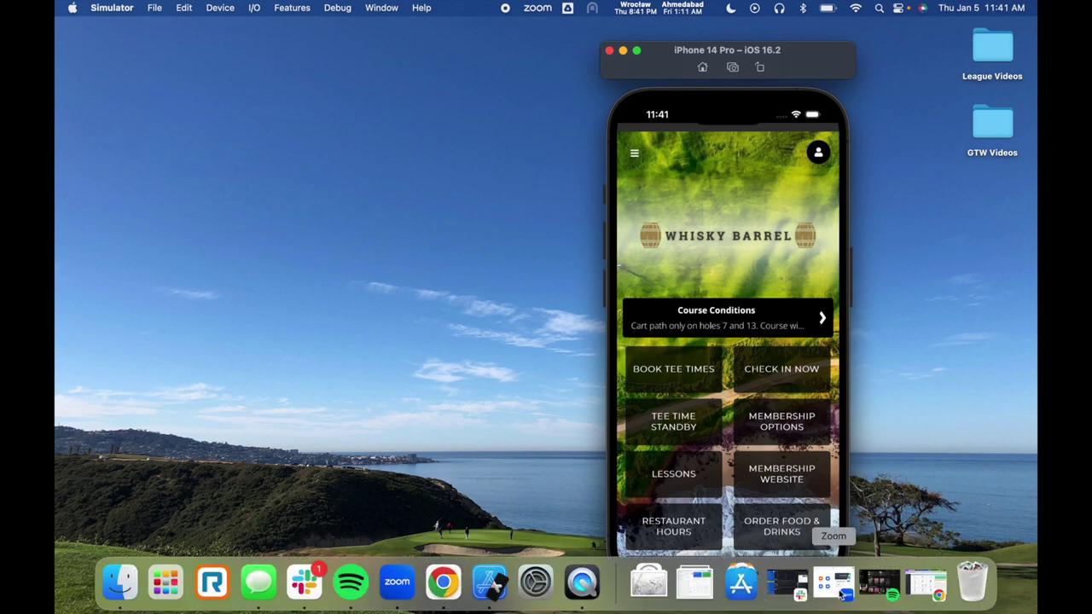
{"action": "left_click", "coordinate": [917, 595]}
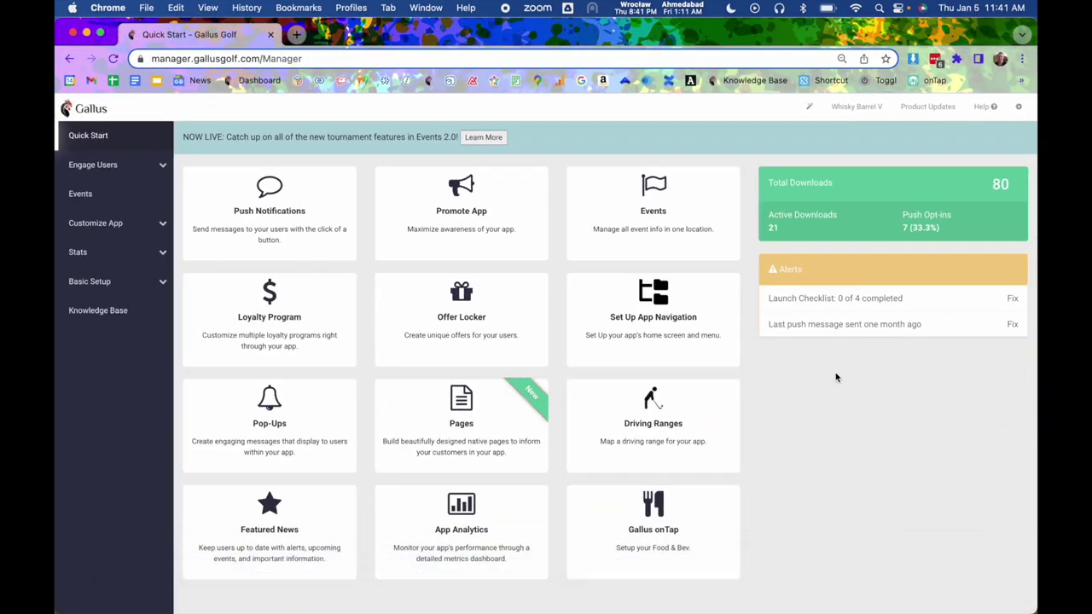
Reset zoom to 100%, open Customize App > Pages, and edit the Flex-23 Memberships page.
{"action": "key", "text": "super+equal"}
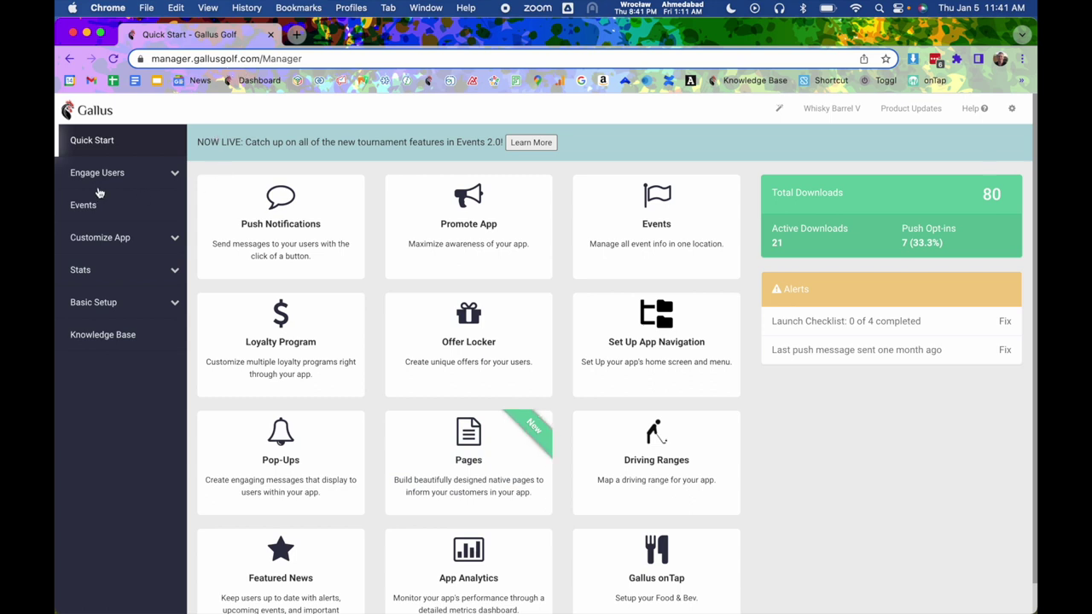
{"action": "left_click", "coordinate": [128, 241]}
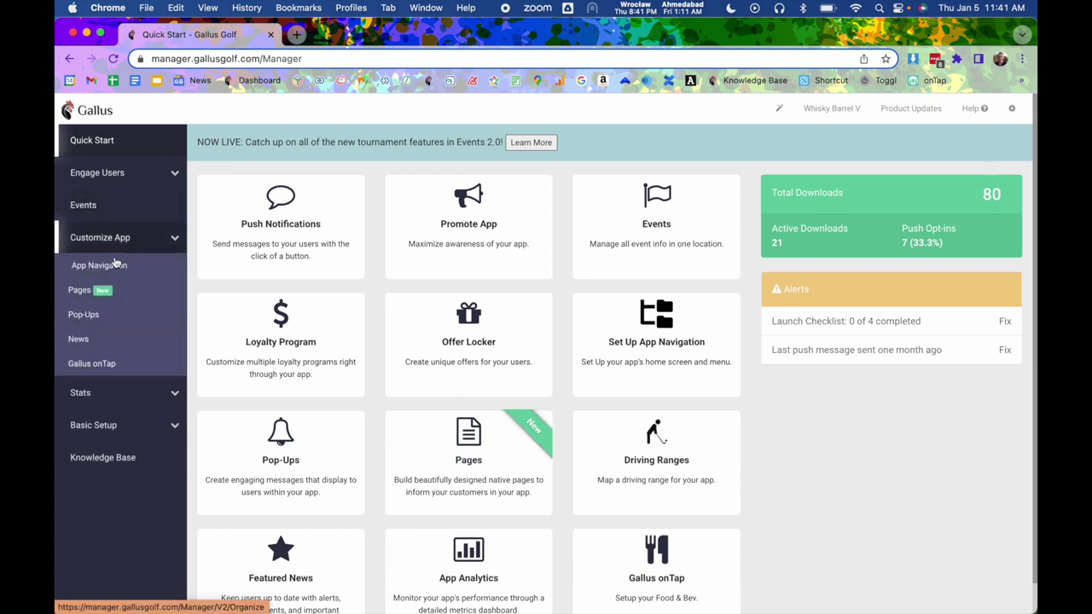
{"action": "left_click", "coordinate": [80, 299]}
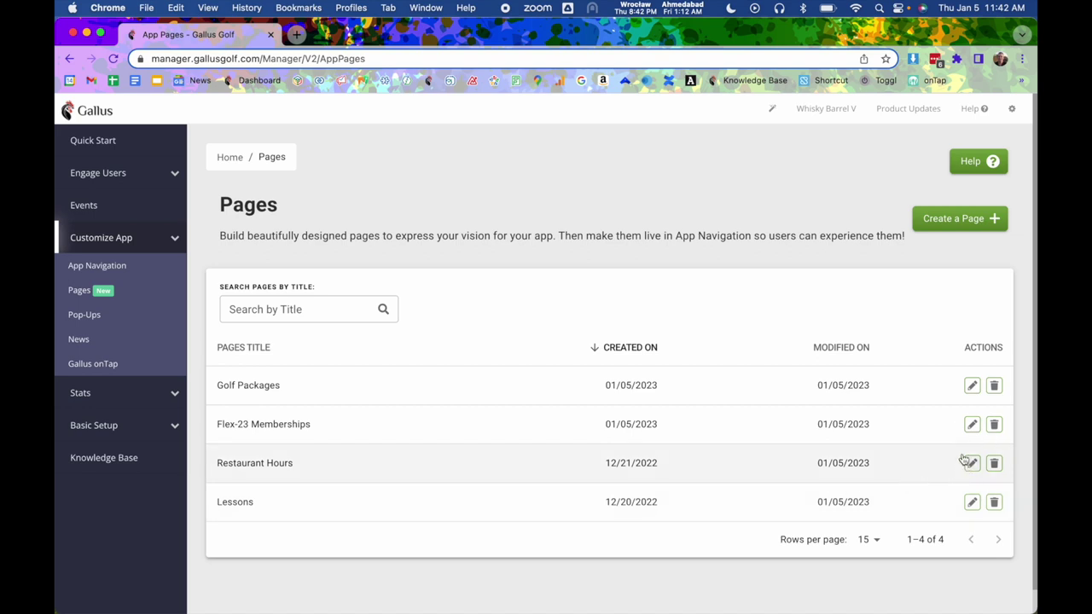
{"action": "left_click", "coordinate": [300, 425]}
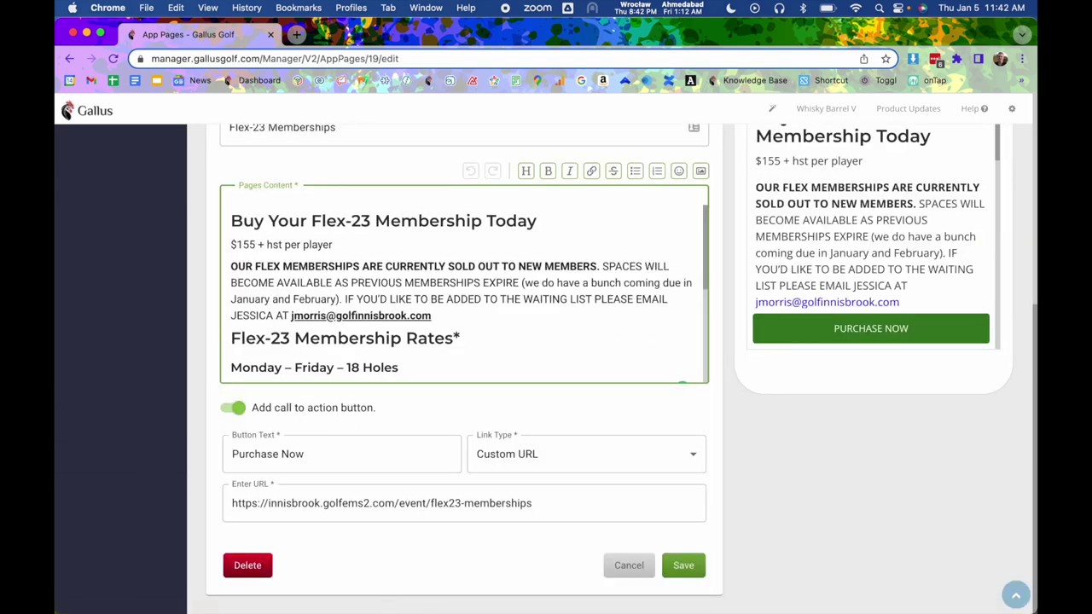
Scroll through the Flex-23 Memberships preview, checking its header title and Purchase Now button.
{"action": "scroll", "coordinate": [487, 463], "scroll_direction": "up", "scroll_amount": 6}
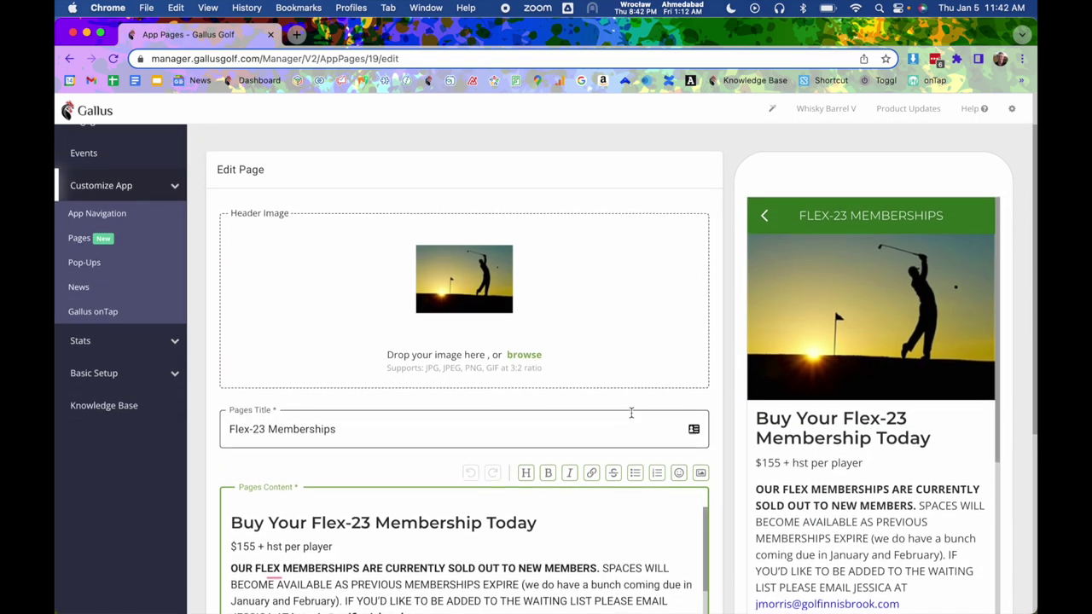
{"action": "scroll", "coordinate": [632, 413], "scroll_direction": "up", "scroll_amount": 2}
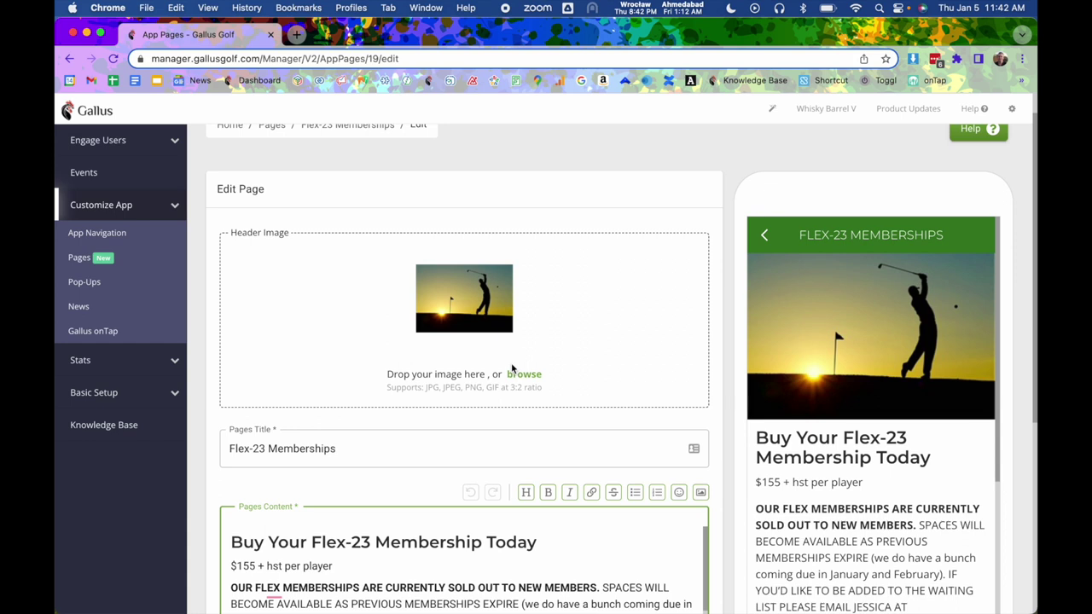
{"action": "scroll", "coordinate": [511, 368], "scroll_direction": "down", "scroll_amount": 2}
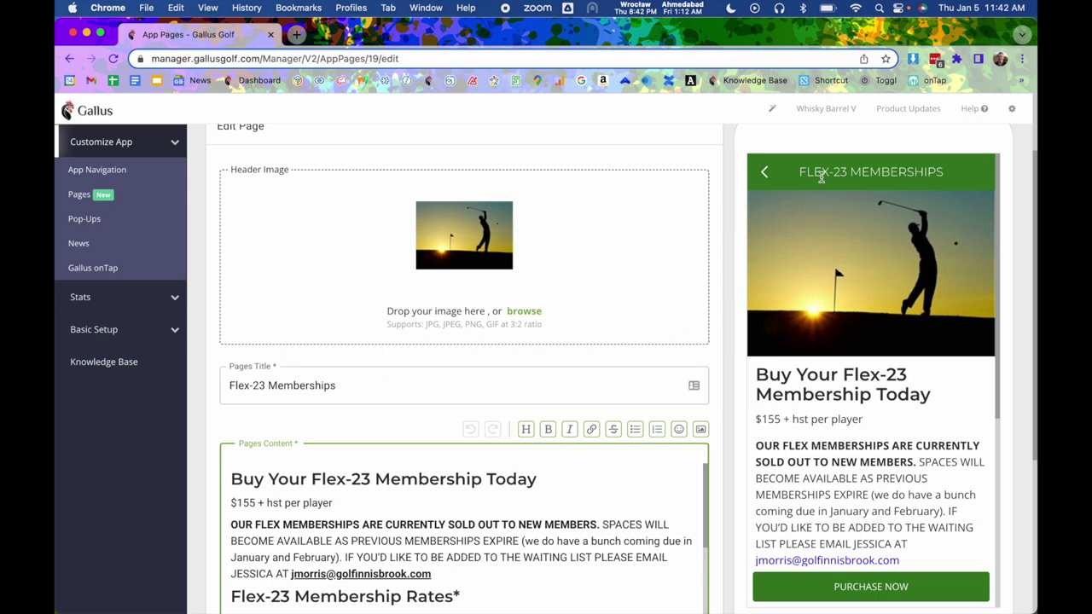
{"action": "left_click_drag", "start_coordinate": [805, 174], "coordinate": [907, 182]}
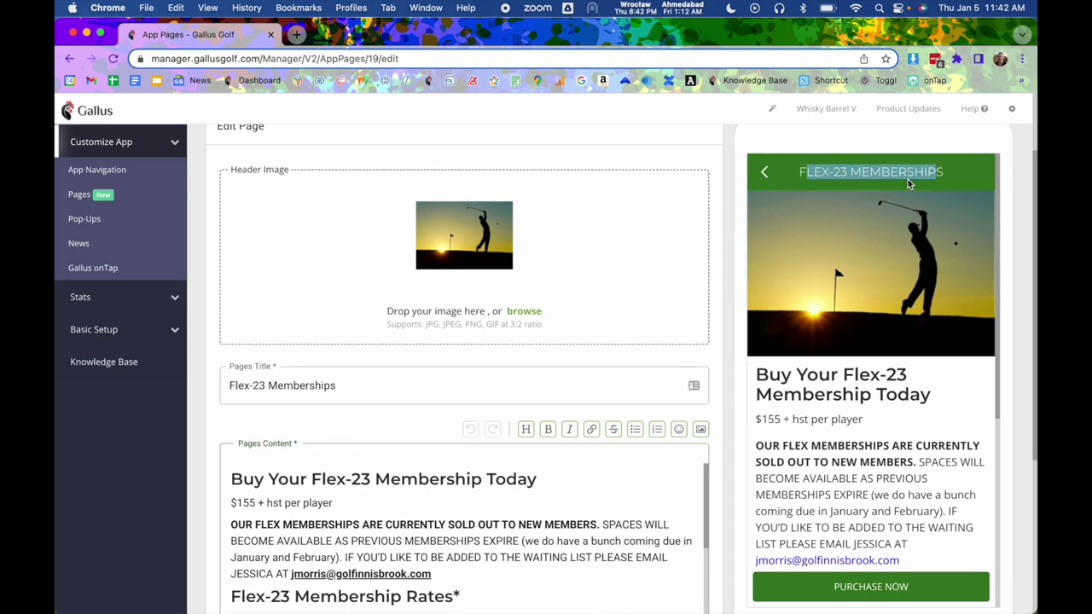
{"action": "left_click", "coordinate": [907, 182]}
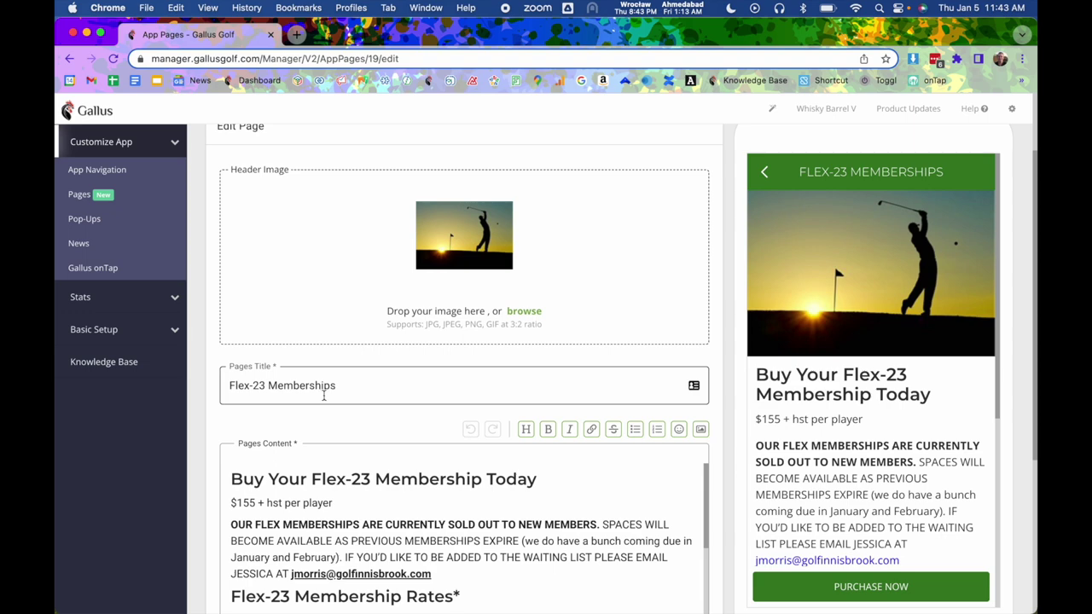
{"action": "scroll", "coordinate": [323, 396], "scroll_direction": "down", "scroll_amount": 5}
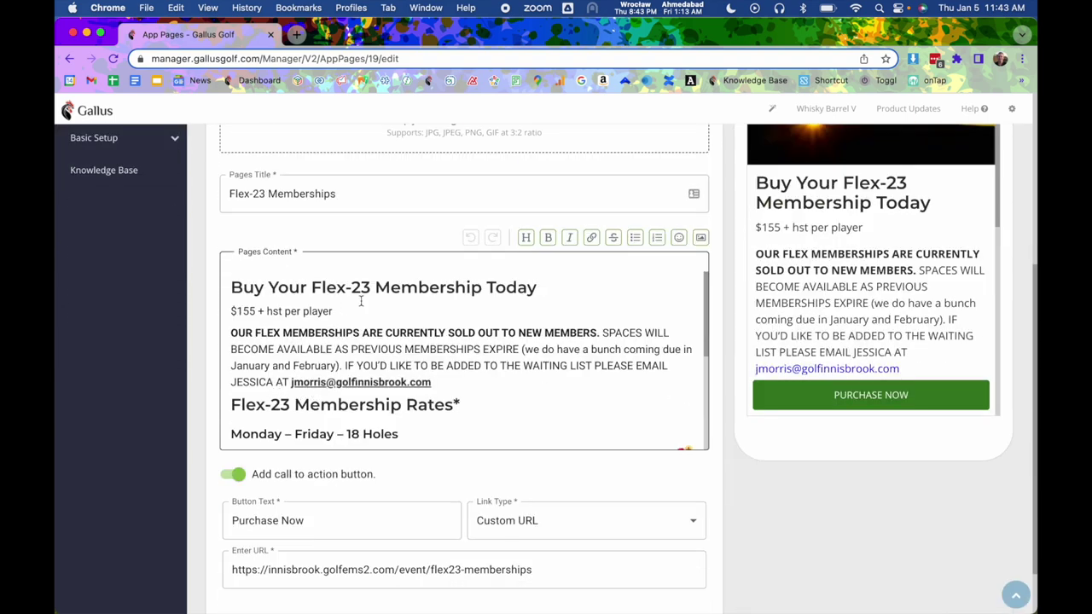
{"action": "scroll", "coordinate": [407, 298], "scroll_direction": "up", "scroll_amount": 1}
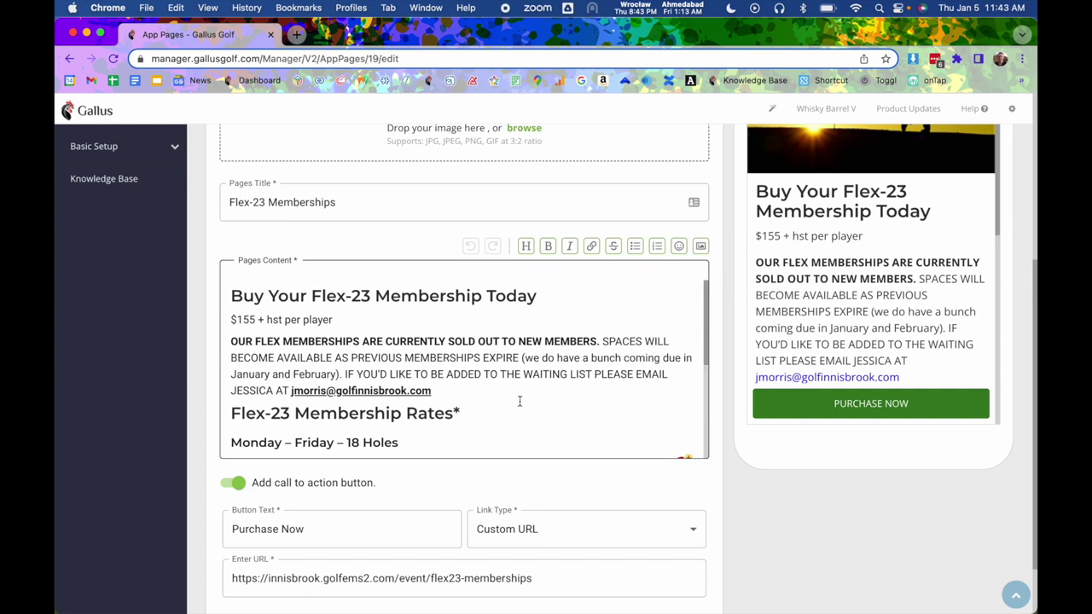
{"action": "left_click", "coordinate": [482, 360]}
{"action": "scroll", "coordinate": [376, 296], "scroll_direction": "up", "scroll_amount": 1}
{"action": "left_click", "coordinate": [358, 301]}
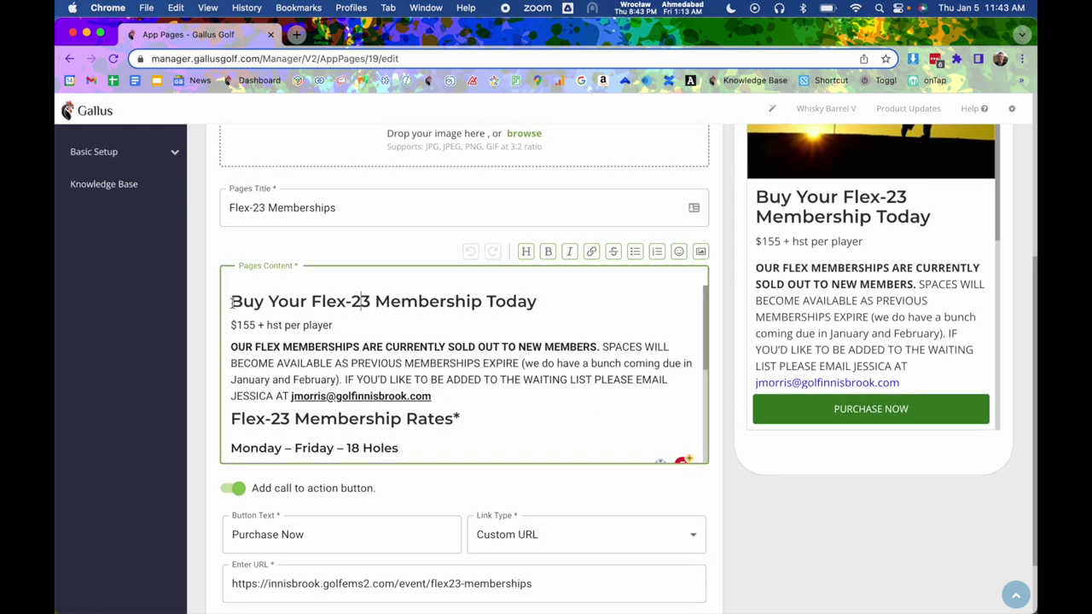
{"action": "left_click_drag", "start_coordinate": [230, 301], "coordinate": [536, 301]}
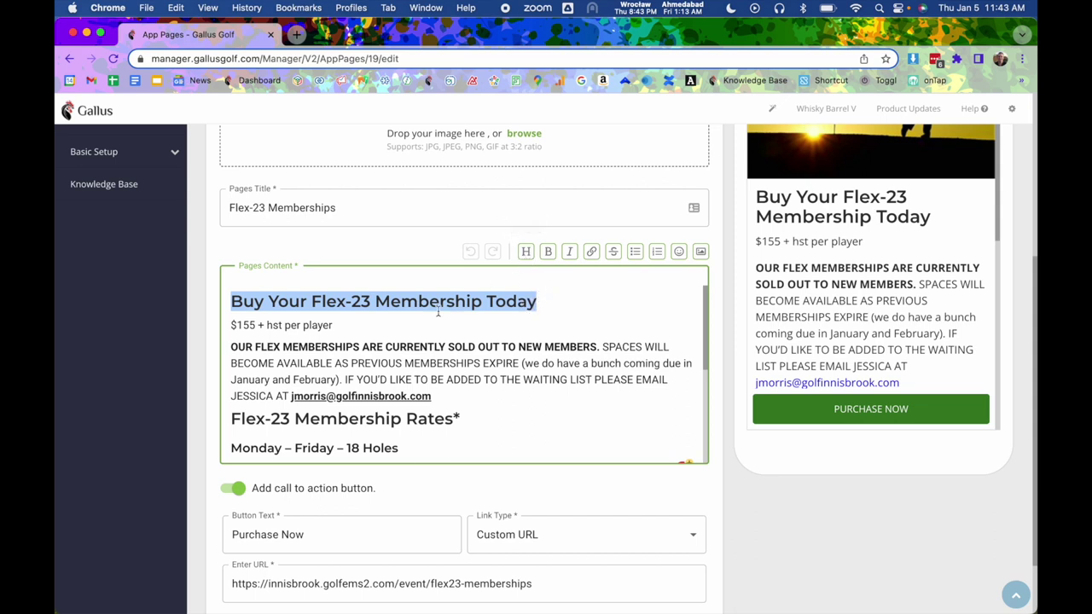
{"action": "left_click", "coordinate": [524, 252]}
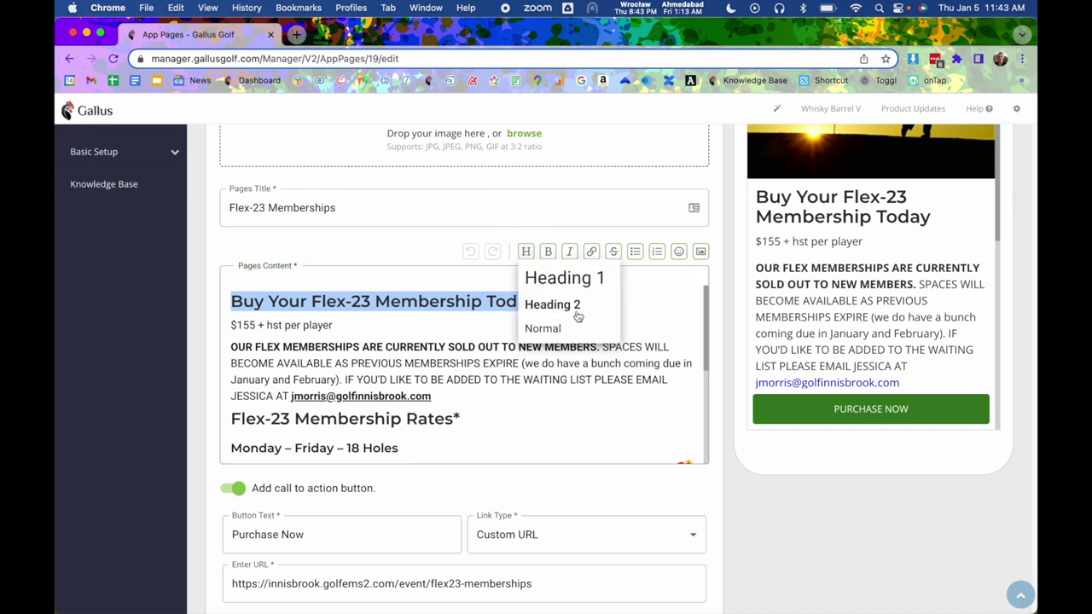
{"action": "left_click", "coordinate": [555, 330]}
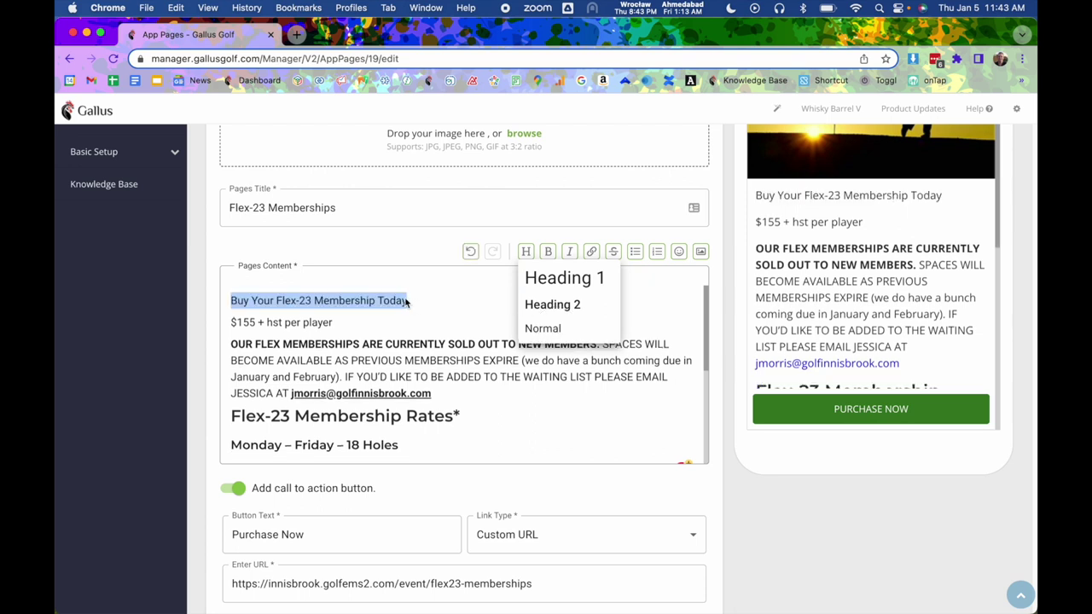
{"action": "scroll", "coordinate": [1000, 290], "scroll_direction": "up", "scroll_amount": 5}
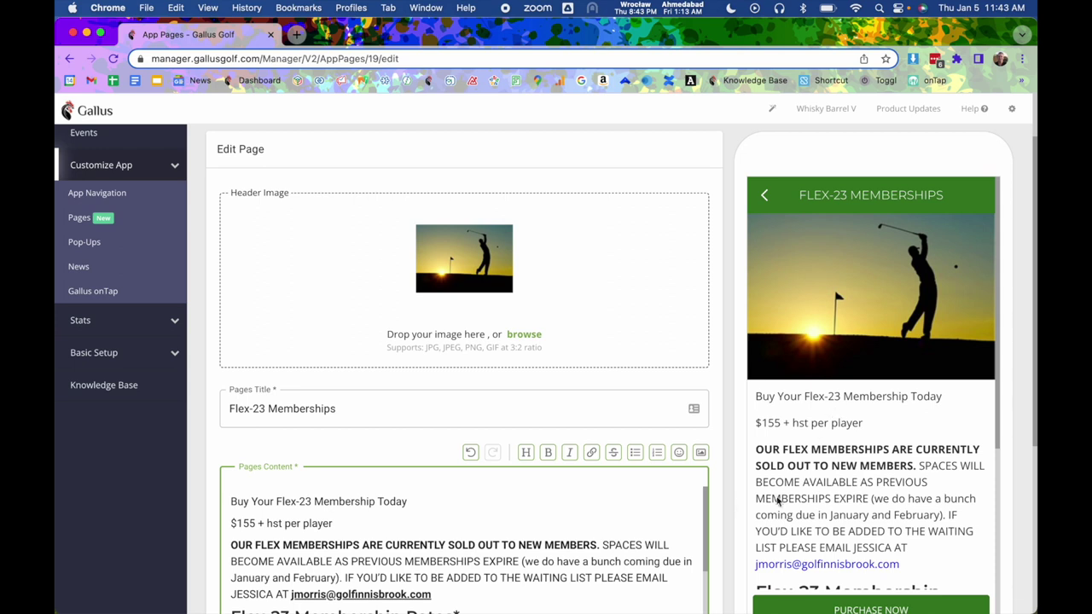
{"action": "left_click_drag", "start_coordinate": [420, 501], "coordinate": [224, 495]}
{"action": "left_click", "coordinate": [526, 452]}
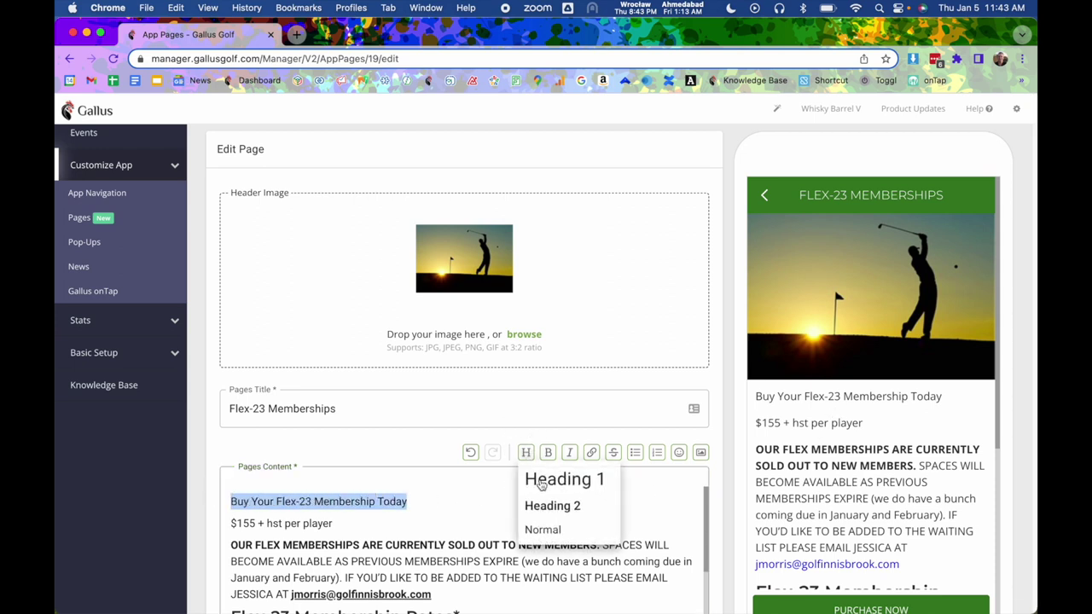
{"action": "left_click", "coordinate": [540, 483]}
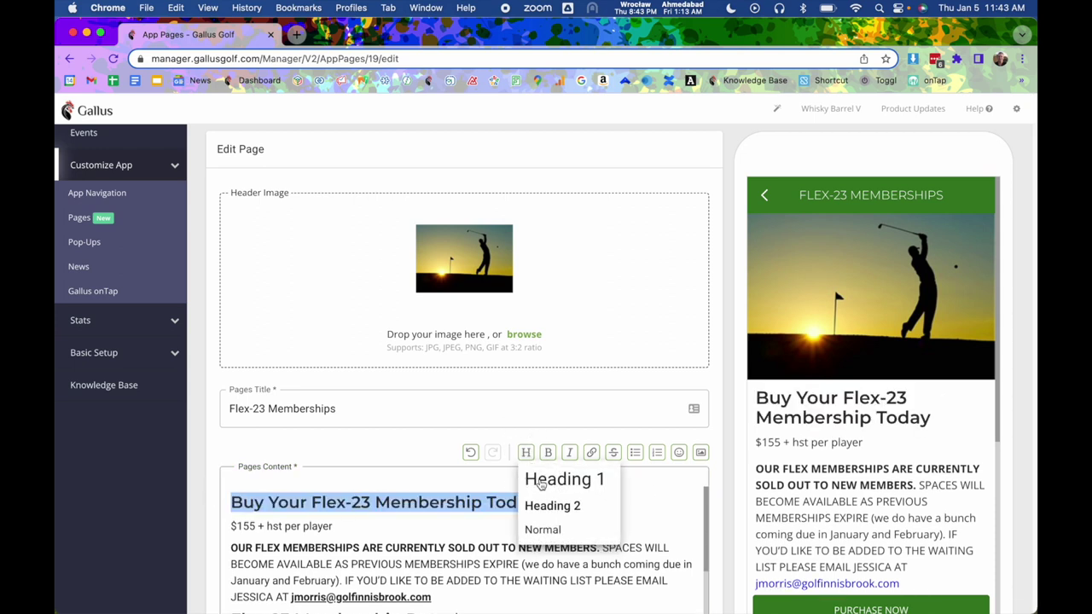
{"action": "left_click", "coordinate": [441, 459]}
{"action": "scroll", "coordinate": [449, 443], "scroll_direction": "down", "scroll_amount": 1}
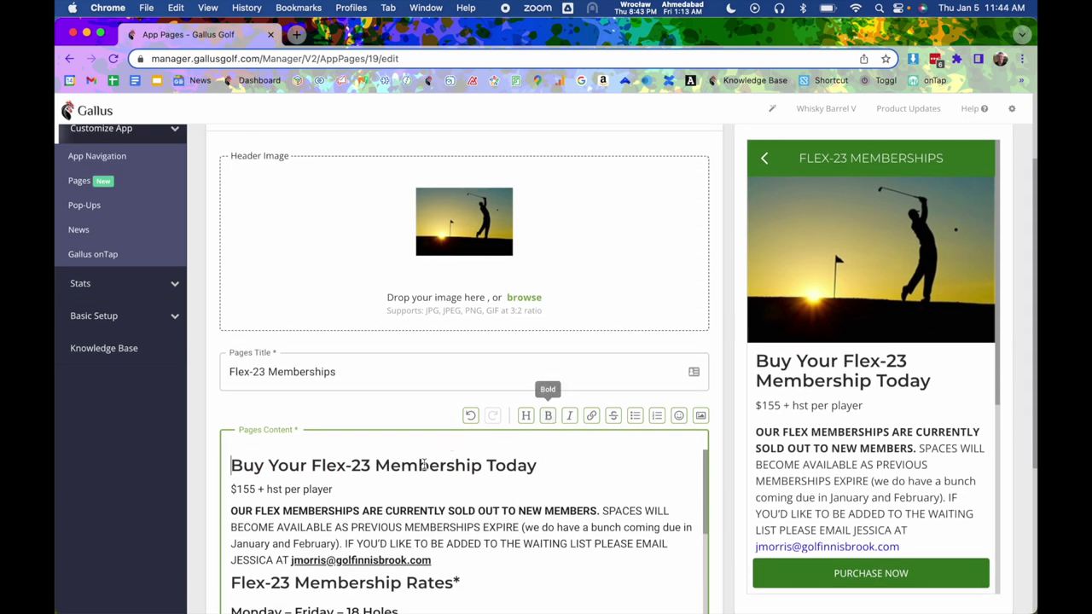
{"action": "left_click_drag", "start_coordinate": [345, 489], "coordinate": [543, 512]}
{"action": "left_click", "coordinate": [546, 512]}
{"action": "scroll", "coordinate": [517, 483], "scroll_direction": "down", "scroll_amount": 2}
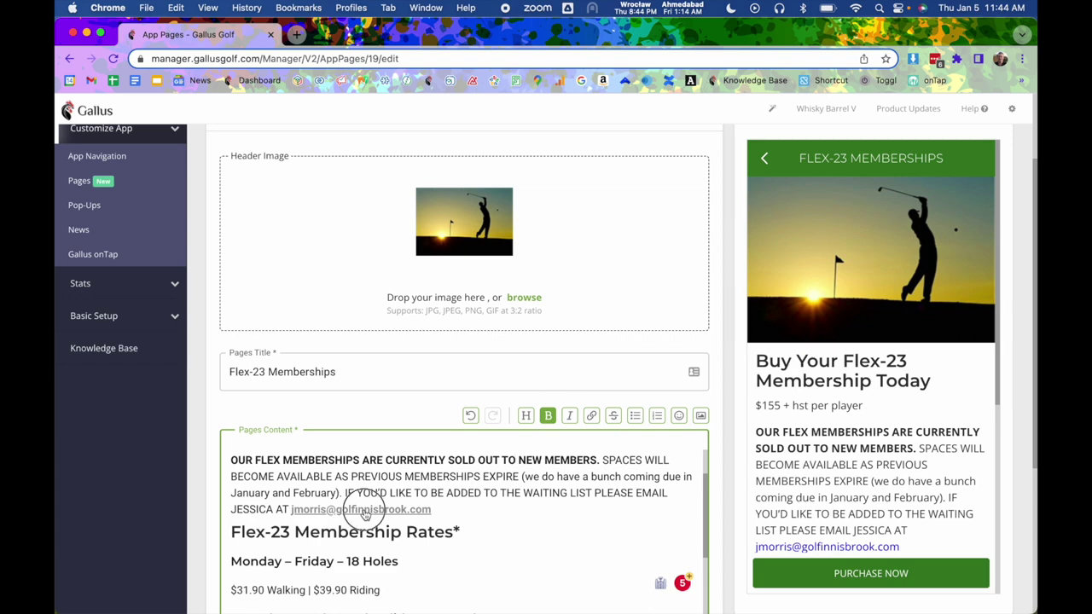
{"action": "left_click", "coordinate": [365, 511]}
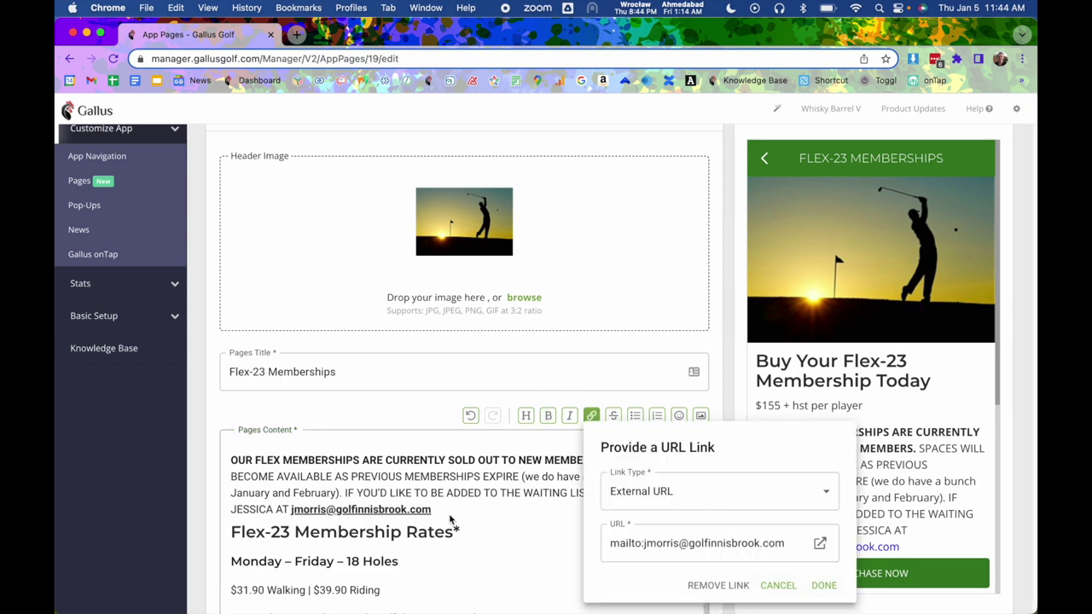
{"action": "left_click", "coordinate": [638, 501]}
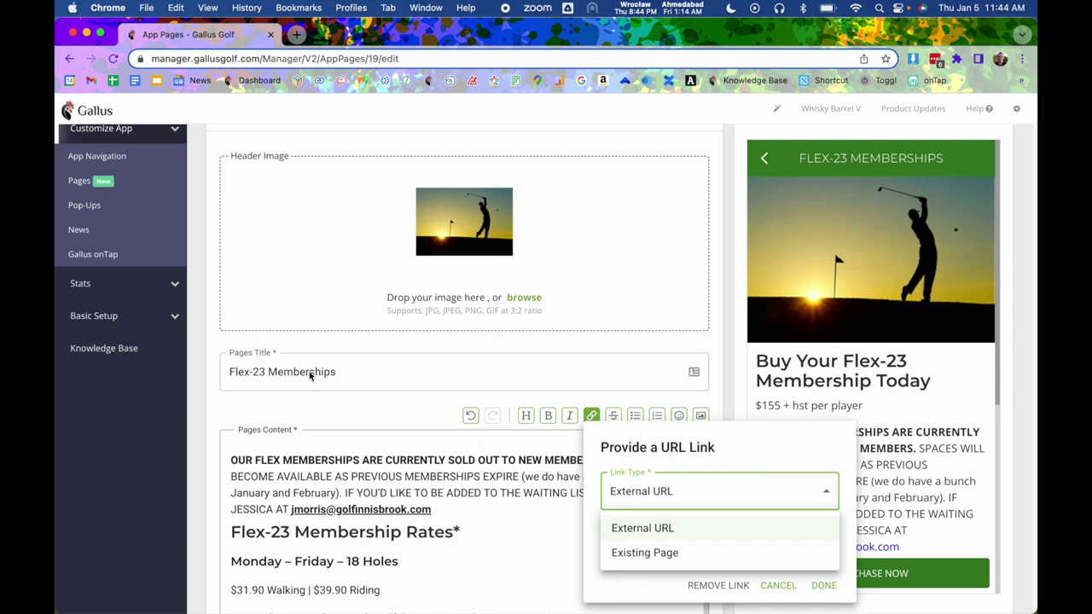
{"action": "left_click", "coordinate": [641, 529]}
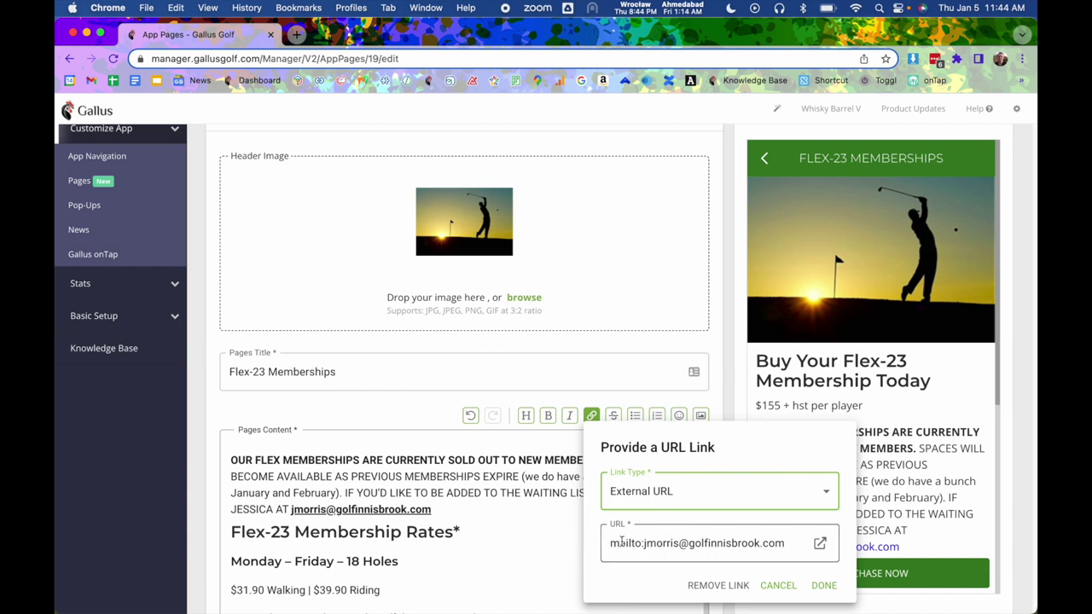
{"action": "triple_click", "coordinate": [670, 543]}
{"action": "type", "text": "https"}
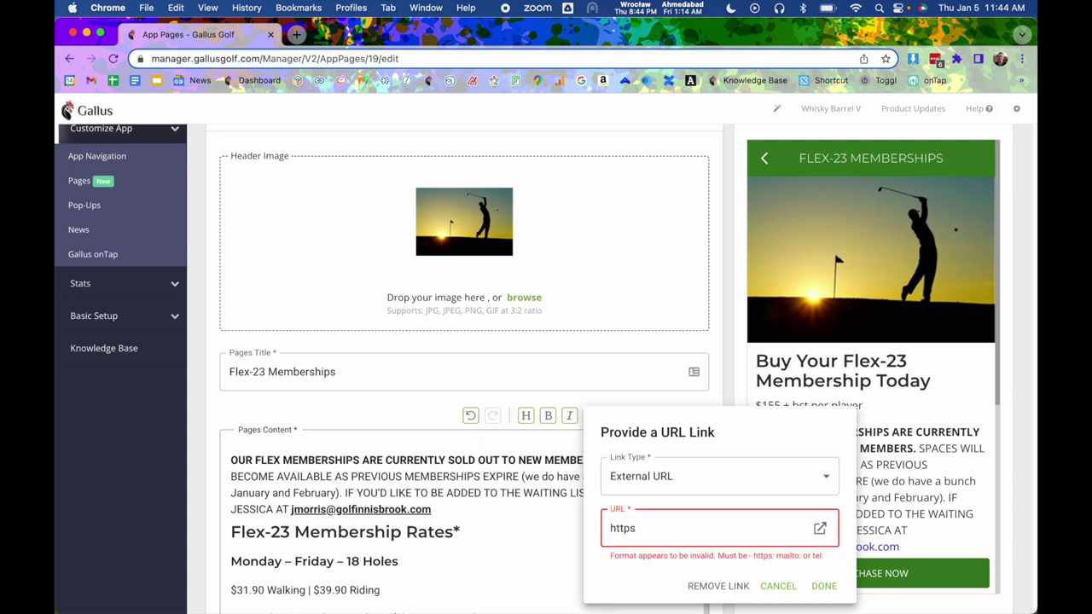
{"action": "type", "text": "://gallusgolf.com"}
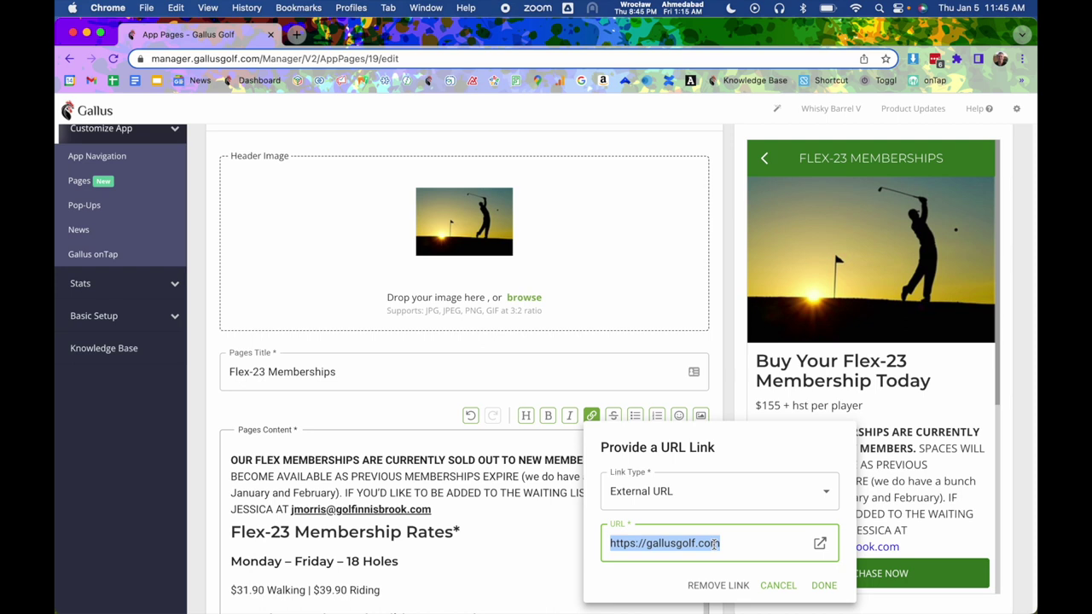
{"action": "type", "text": "tel"}
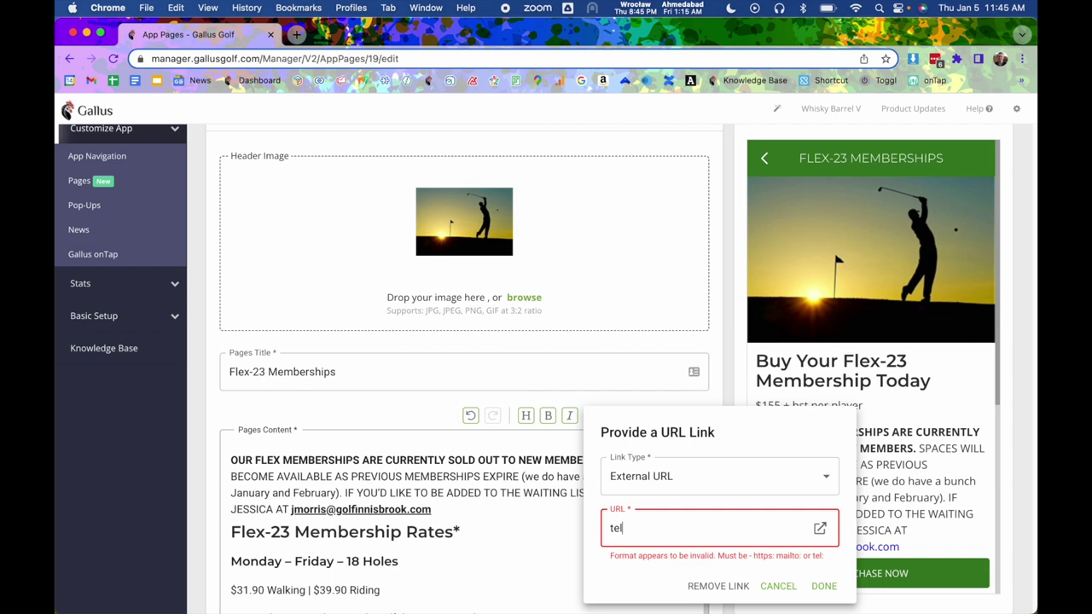
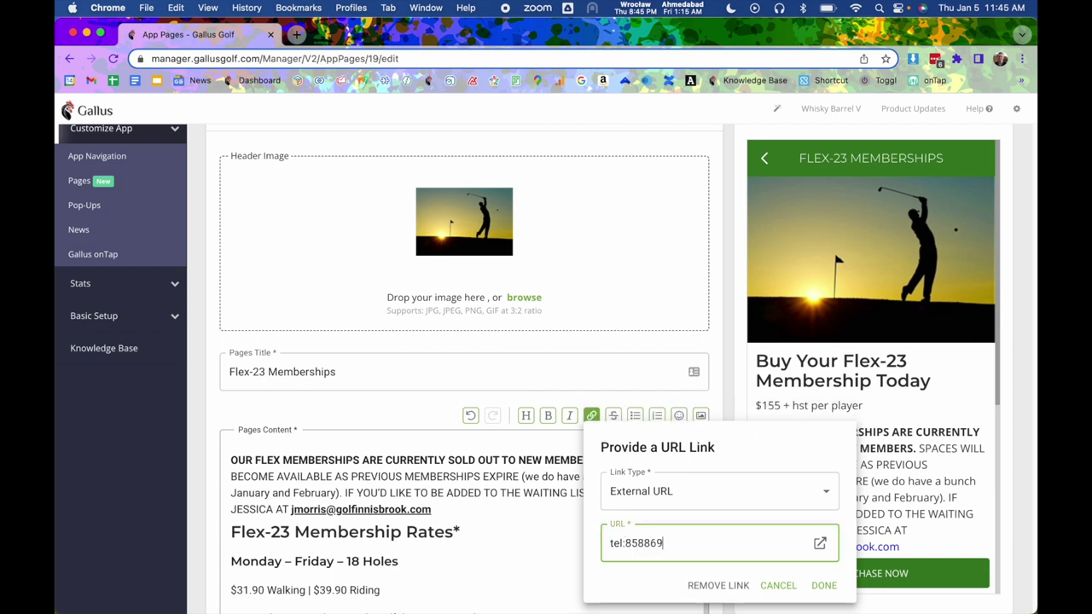
{"action": "type", "text": ",1"}
{"action": "key", "text": "super+z"}
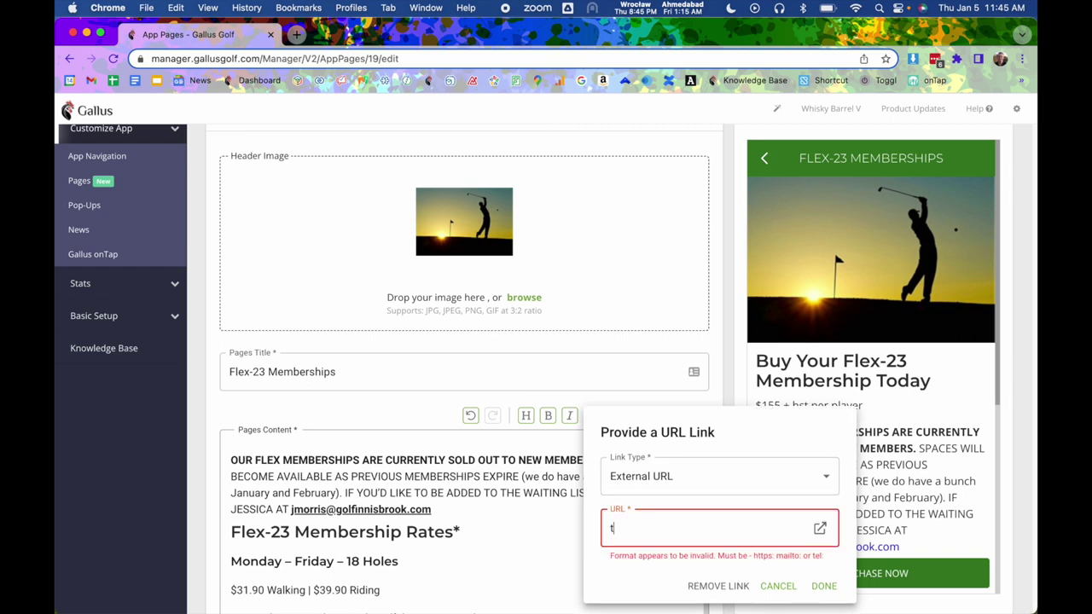
{"action": "key", "text": "super+z"}
{"action": "key", "text": "super+z"}
{"action": "key", "text": "super+z"}
{"action": "key", "text": "super+z"}
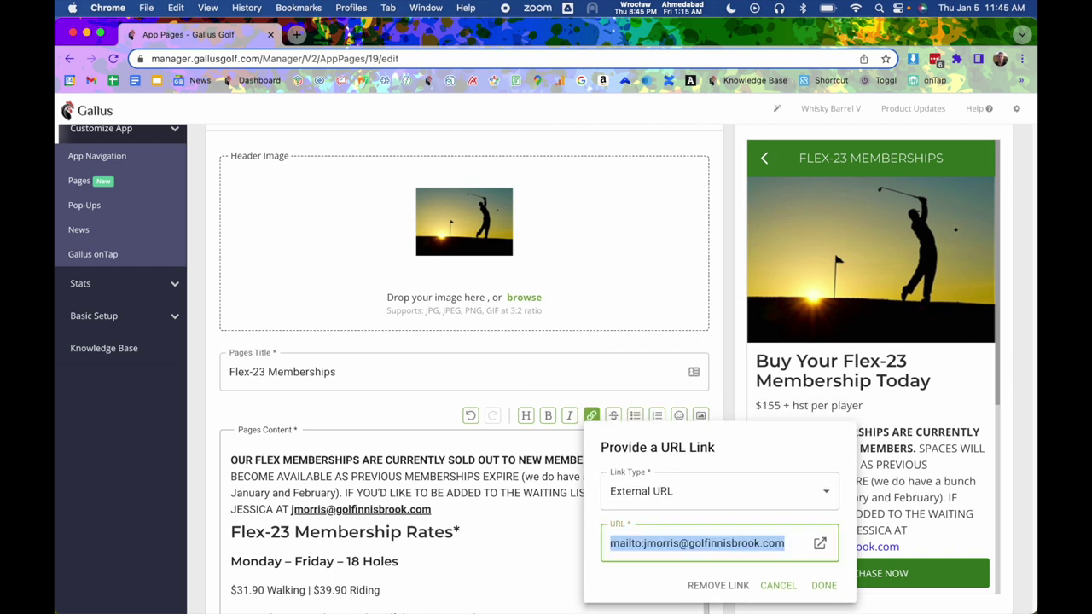
{"action": "left_click", "coordinate": [679, 547]}
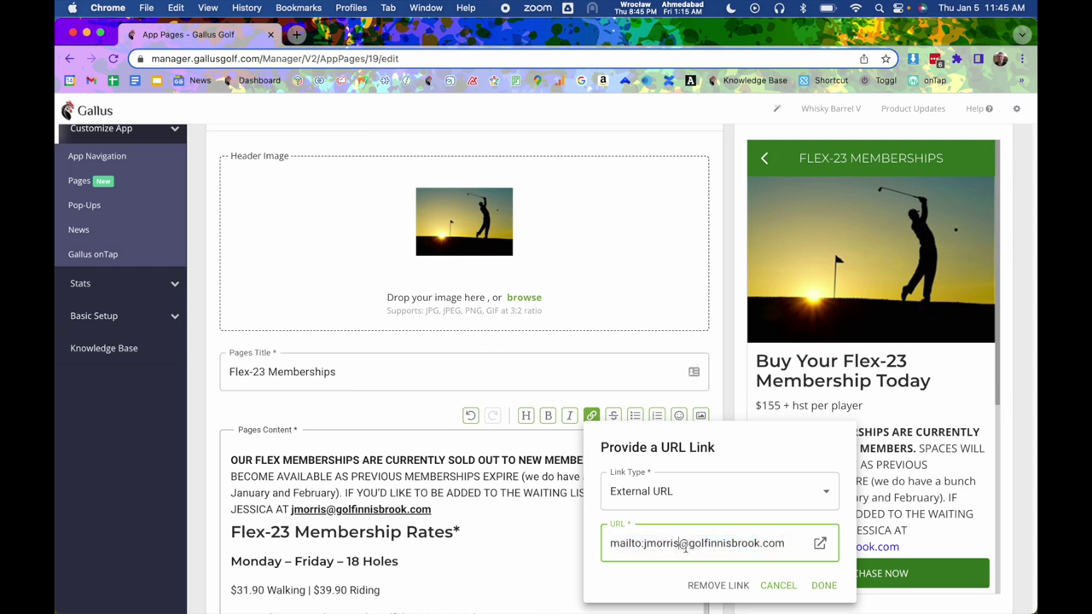
{"action": "left_click", "coordinate": [778, 585]}
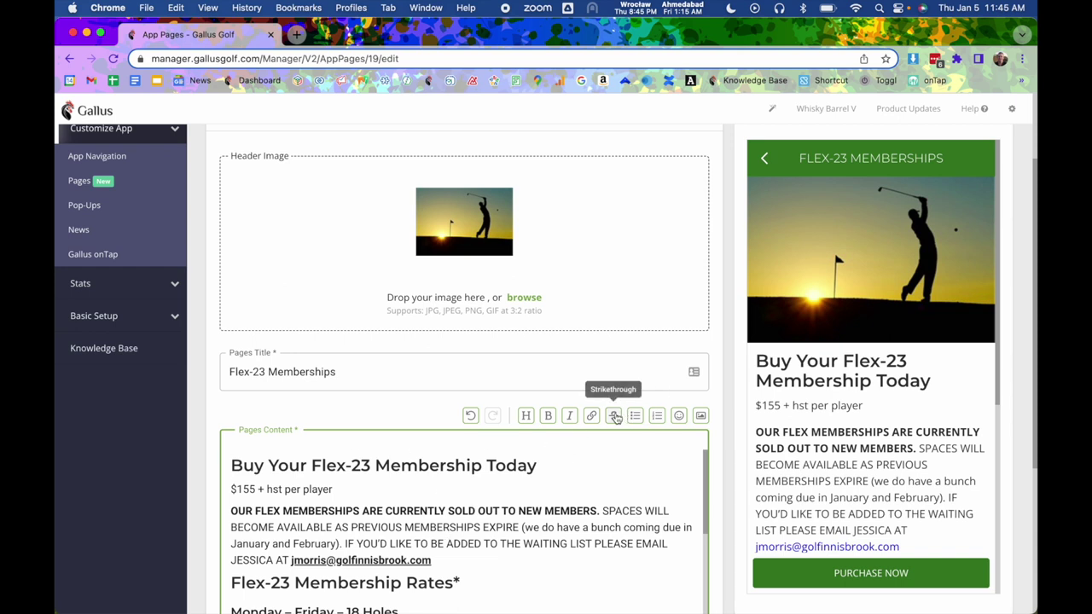
{"action": "left_click", "coordinate": [504, 489]}
{"action": "type", "text": "stro"}
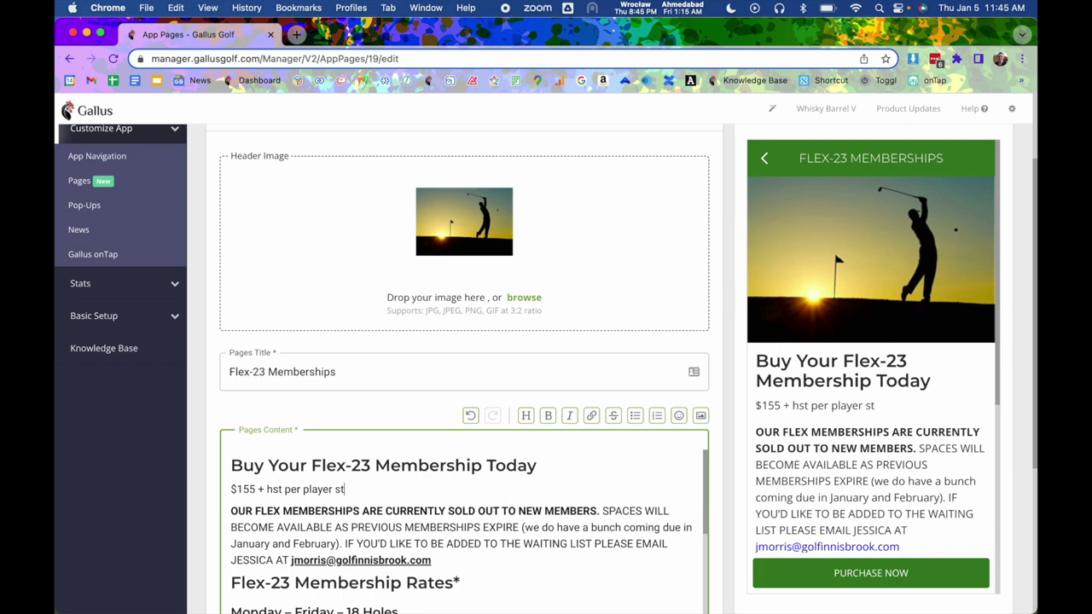
{"action": "key", "text": "BackSpace"}
{"action": "type", "text": "ikeyt"}
{"action": "key", "text": "BackSpace"}
{"action": "key", "text": "BackSpace"}
{"action": "key", "text": "BackSpace"}
{"action": "type", "text": "ethrough"}
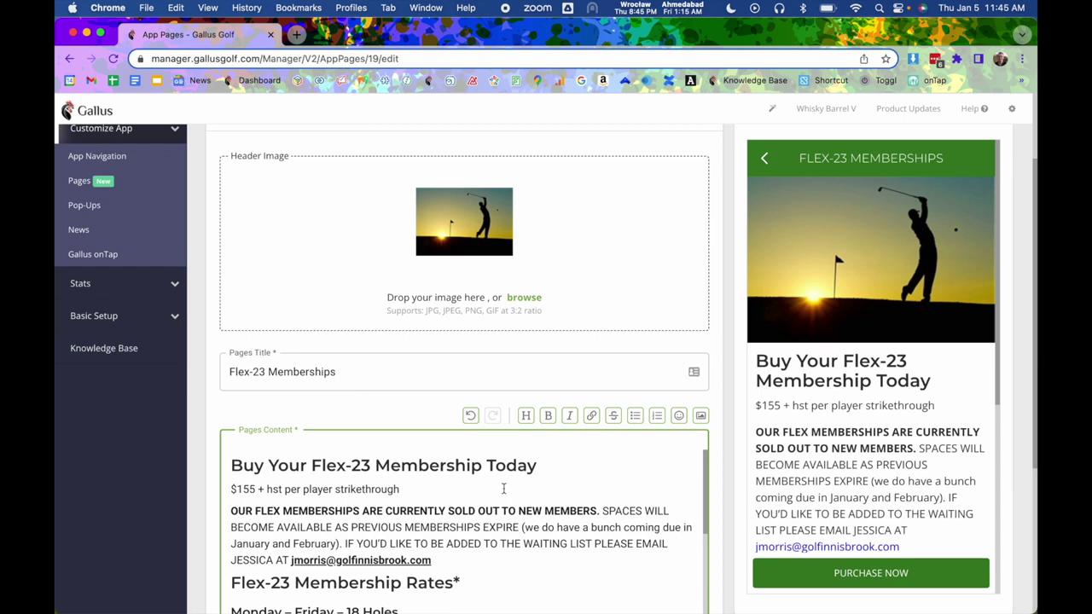
{"action": "left_click_drag", "start_coordinate": [407, 488], "coordinate": [338, 489]}
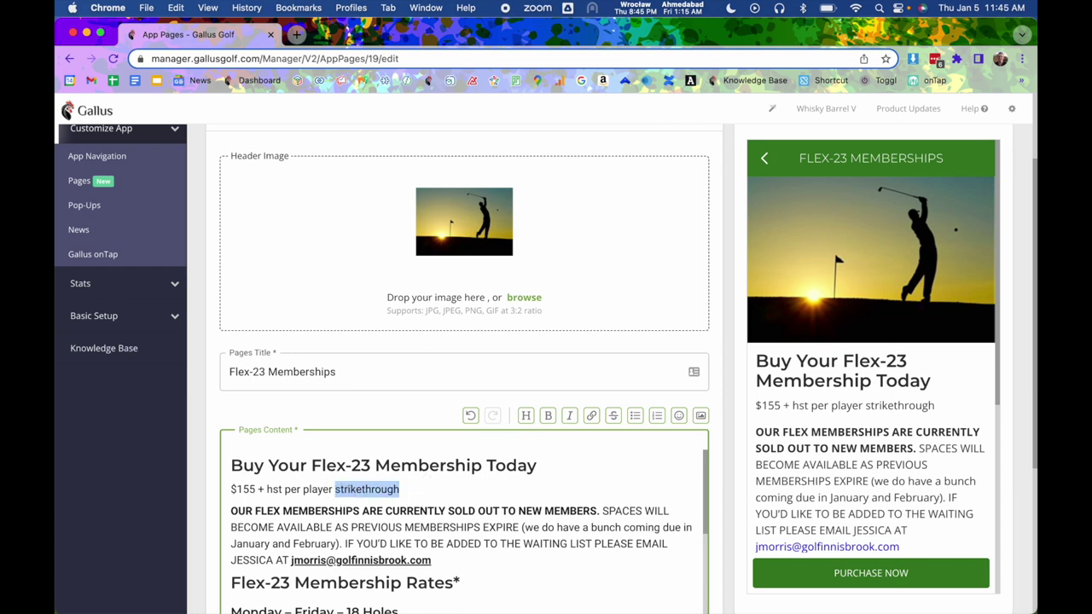
{"action": "left_click", "coordinate": [613, 415]}
{"action": "left_click_drag", "start_coordinate": [410, 490], "coordinate": [335, 489]}
{"action": "key", "text": "BackSpace"}
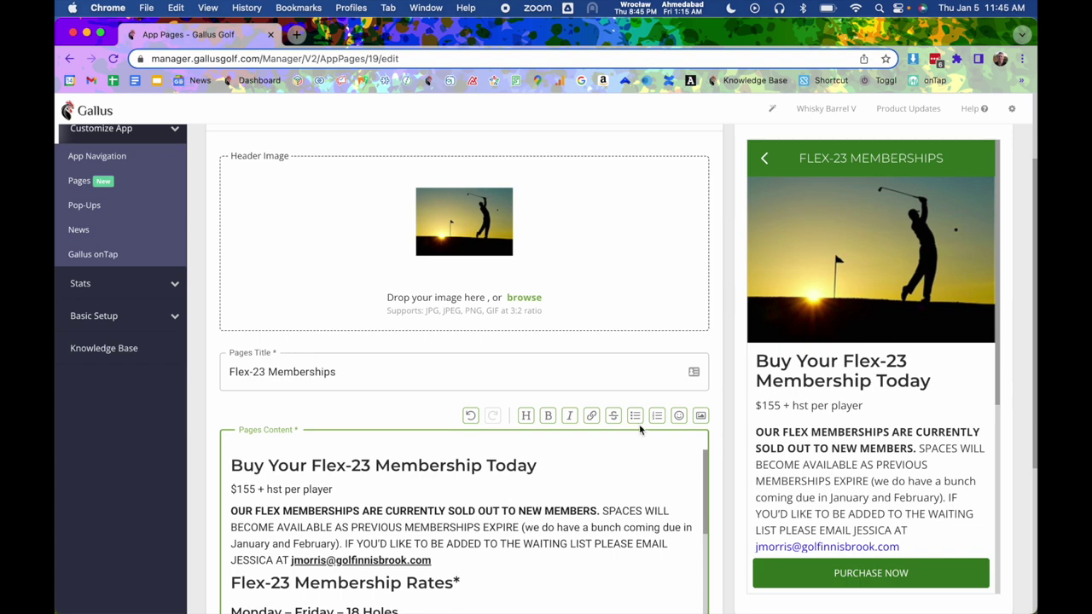
Open the email link's settings and close them without changes.
{"action": "scroll", "coordinate": [469, 512], "scroll_direction": "down", "scroll_amount": 2}
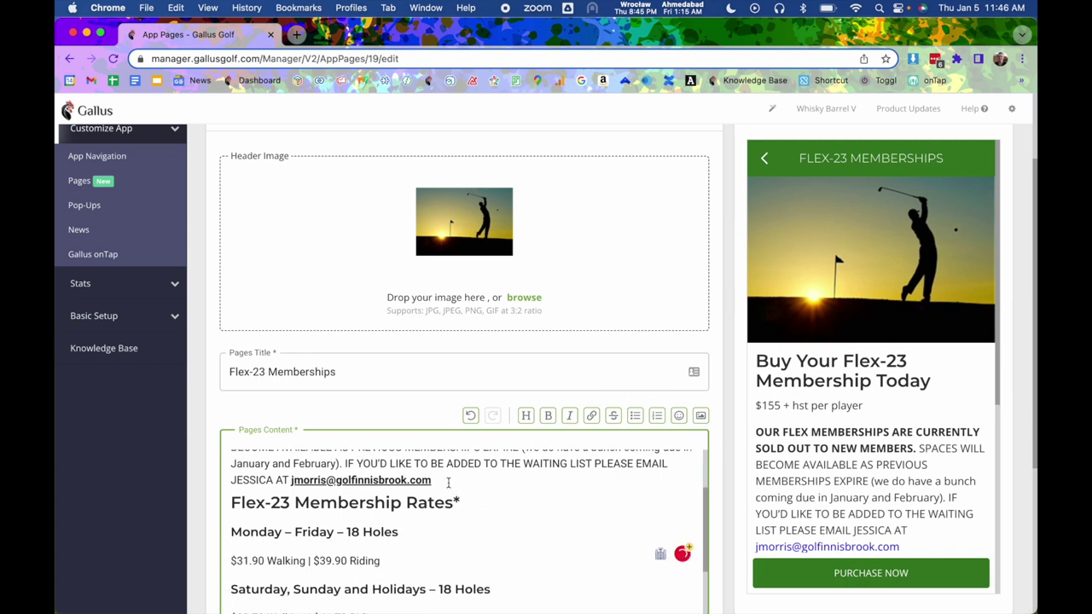
{"action": "left_click", "coordinate": [449, 485]}
{"action": "scroll", "coordinate": [450, 485], "scroll_direction": "up", "scroll_amount": 2}
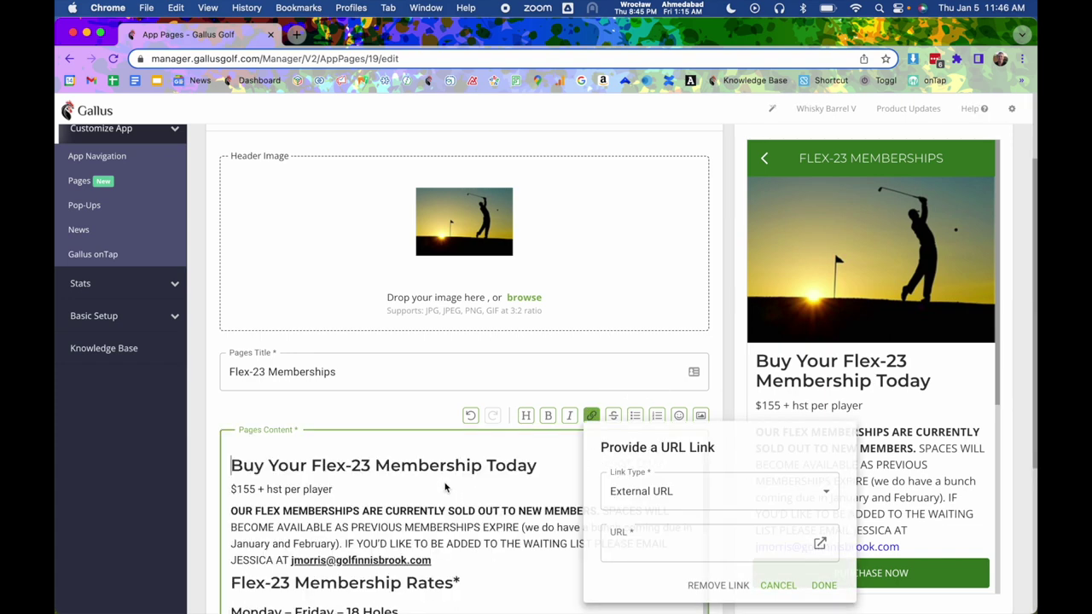
{"action": "left_click", "coordinate": [447, 563]}
{"action": "scroll", "coordinate": [446, 565], "scroll_direction": "down", "scroll_amount": 2}
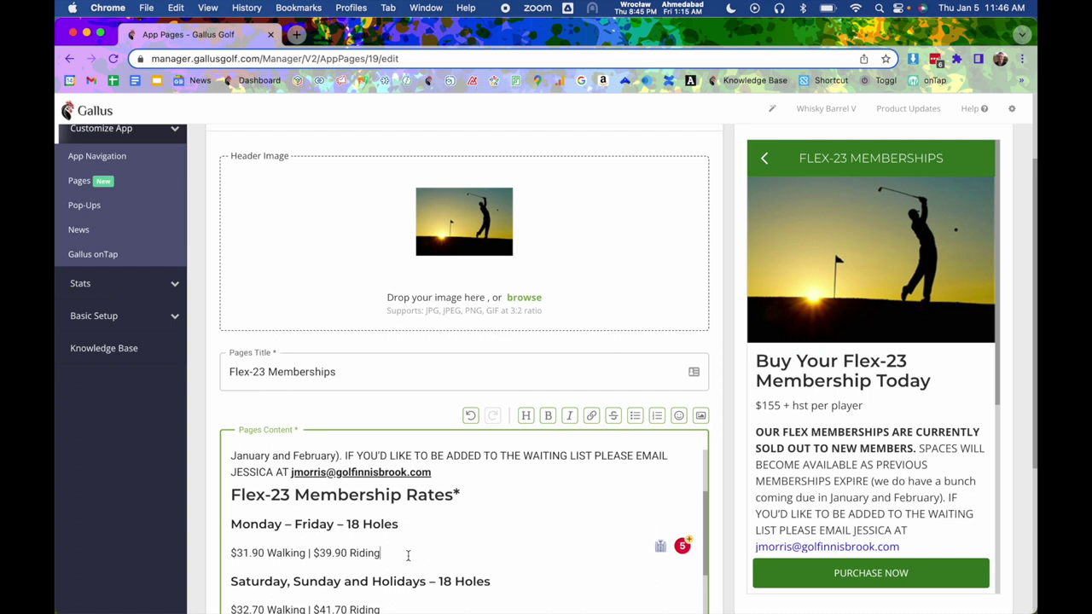
Start a bulleted list under the weekday rates reading 'Text', plus an empty second bullet.
{"action": "key", "text": "Return"}
{"action": "left_click", "coordinate": [634, 403]}
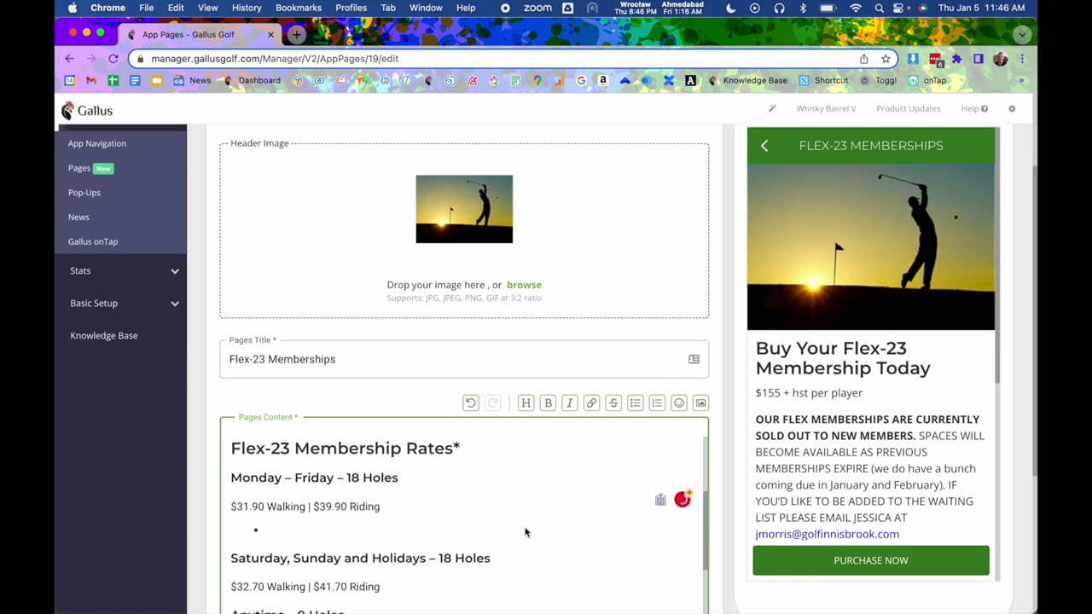
{"action": "scroll", "coordinate": [521, 530], "scroll_direction": "down", "scroll_amount": 1}
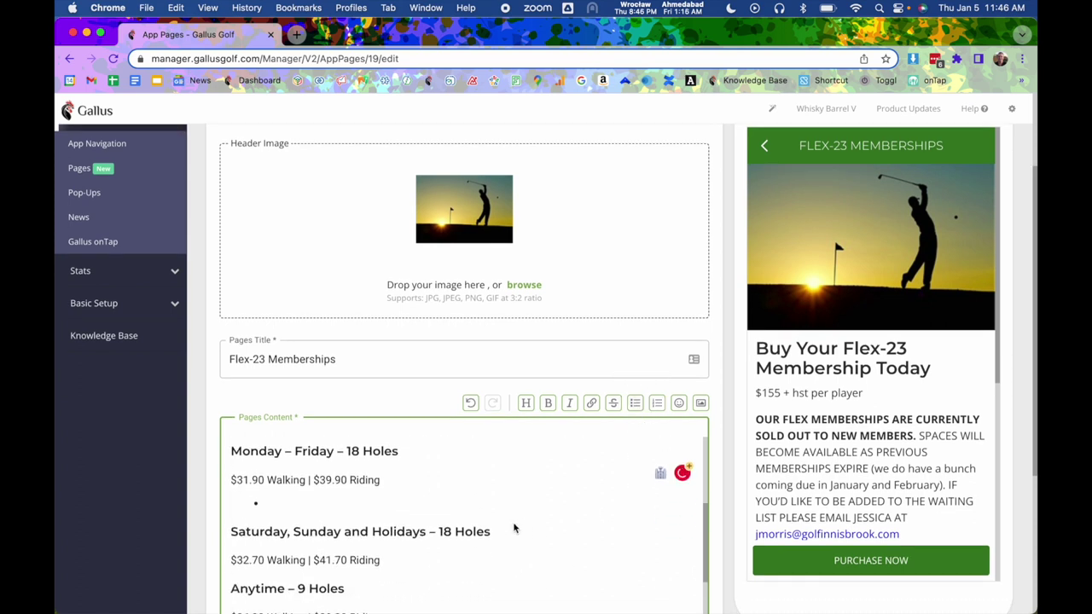
{"action": "type", "text": "Text"}
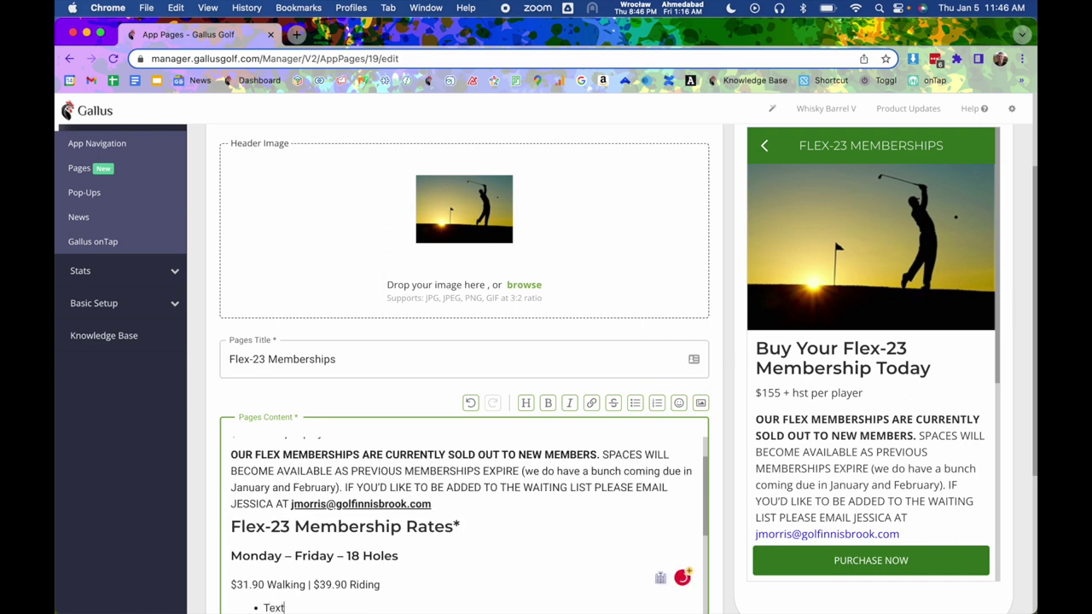
{"action": "key", "text": "Return"}
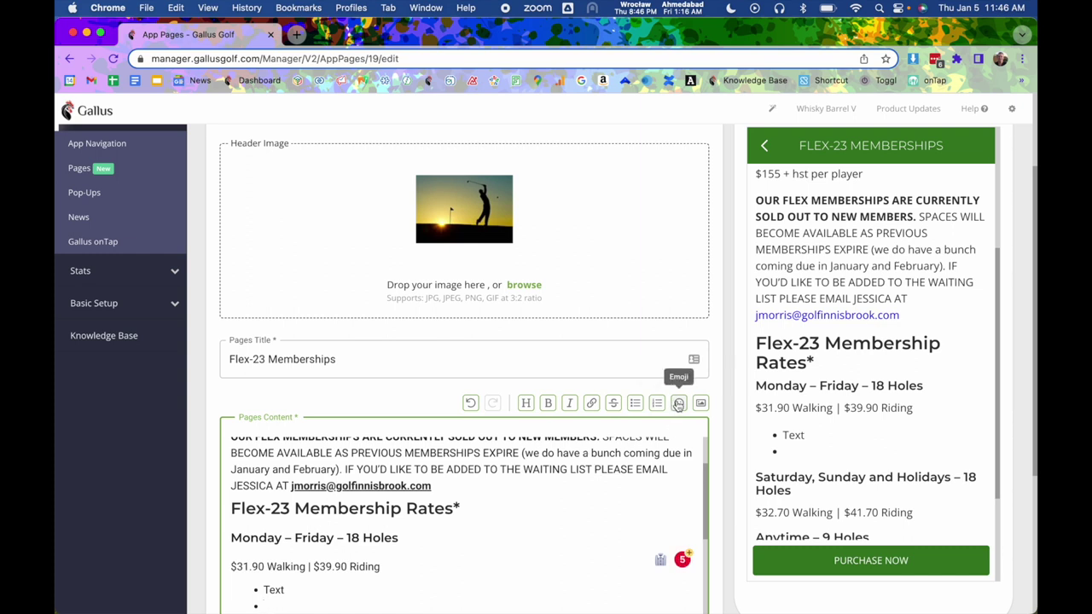
{"action": "left_click", "coordinate": [679, 405]}
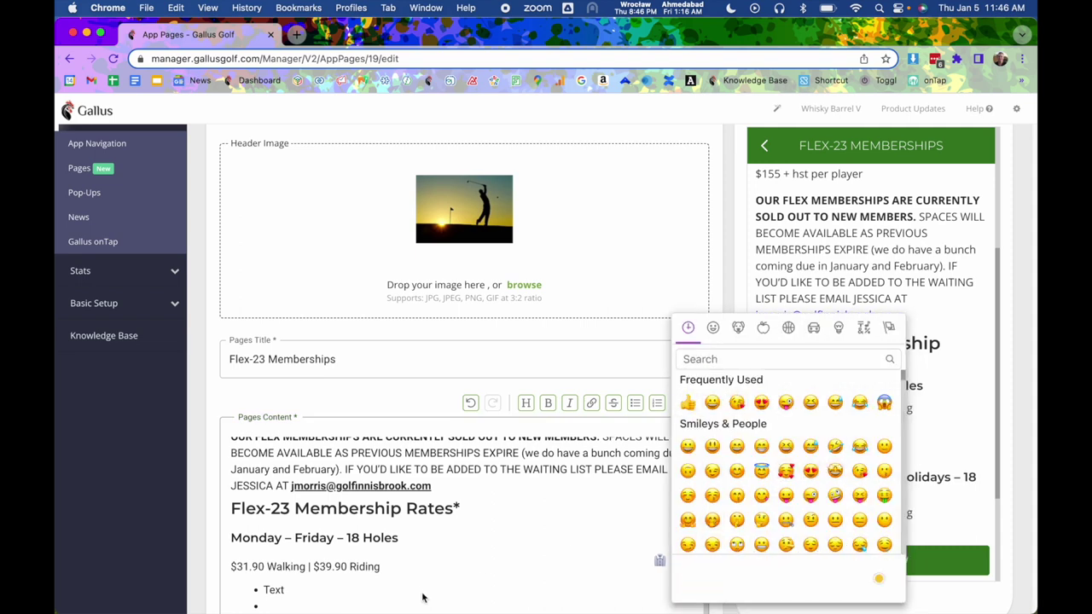
{"action": "left_click", "coordinate": [405, 575]}
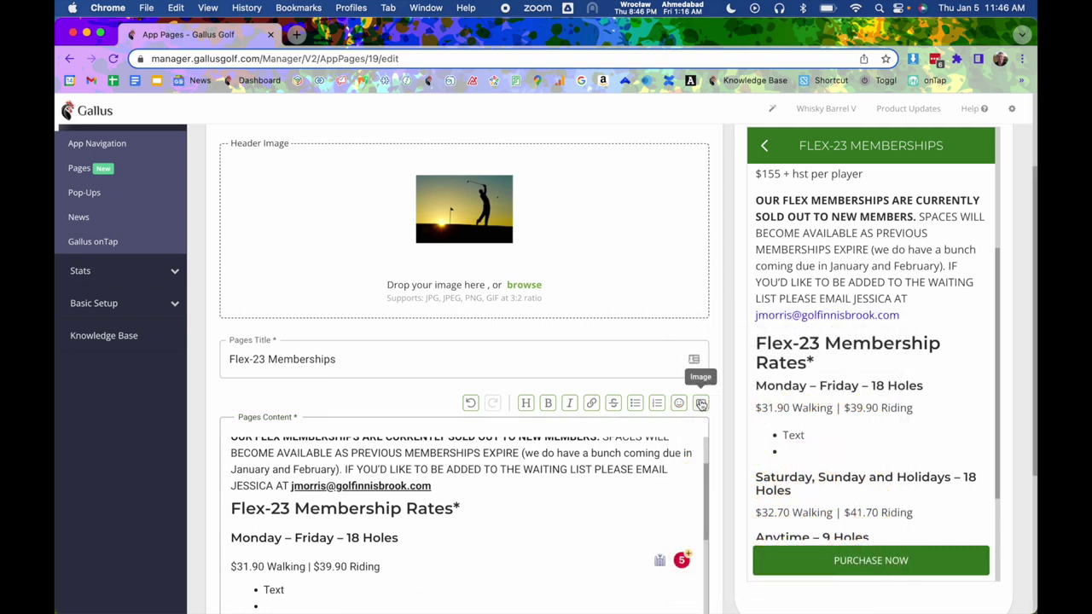
{"action": "scroll", "coordinate": [798, 401], "scroll_direction": "down", "scroll_amount": 3}
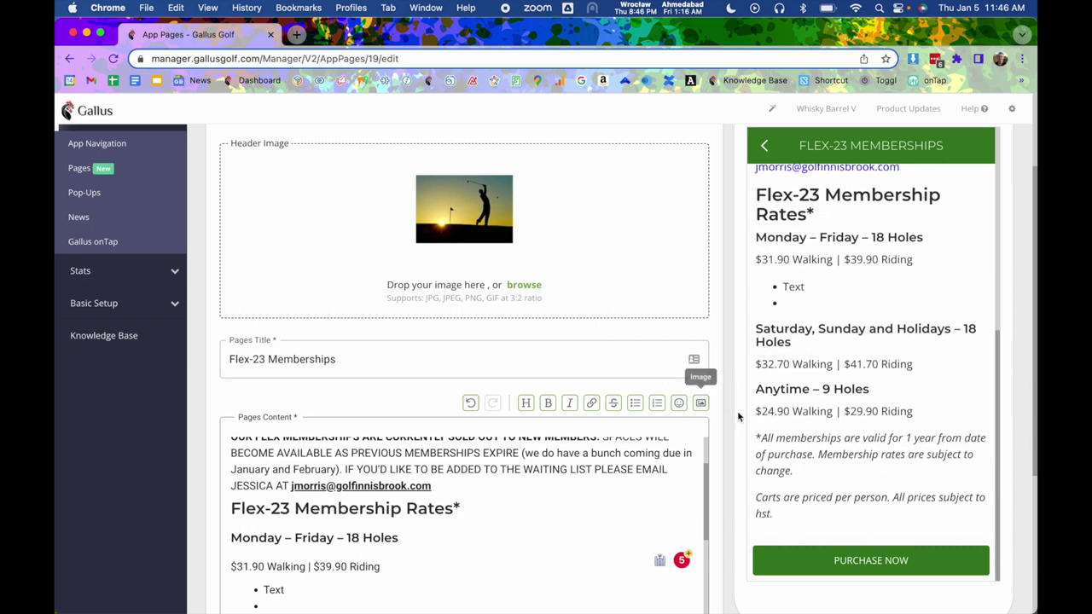
{"action": "scroll", "coordinate": [784, 399], "scroll_direction": "up", "scroll_amount": 6}
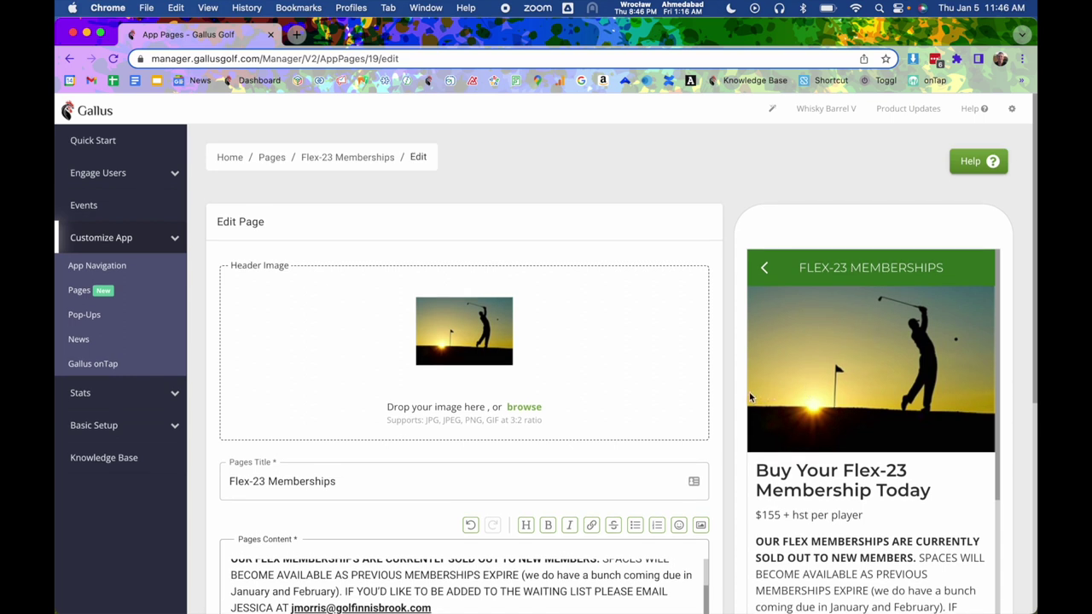
{"action": "scroll", "coordinate": [945, 419], "scroll_direction": "down", "scroll_amount": 2}
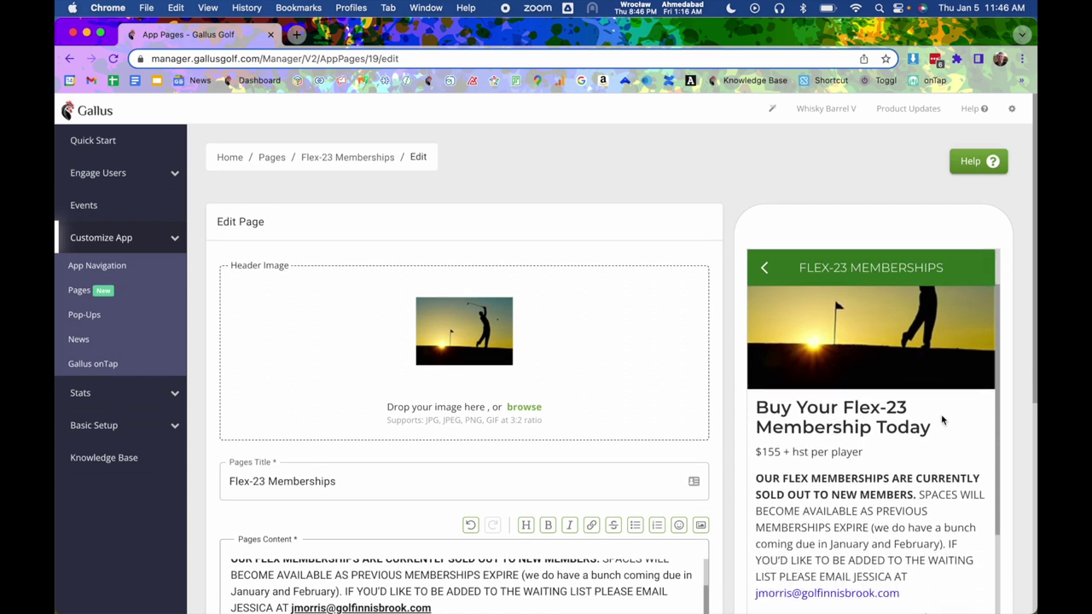
{"action": "scroll", "coordinate": [917, 418], "scroll_direction": "down", "scroll_amount": 8}
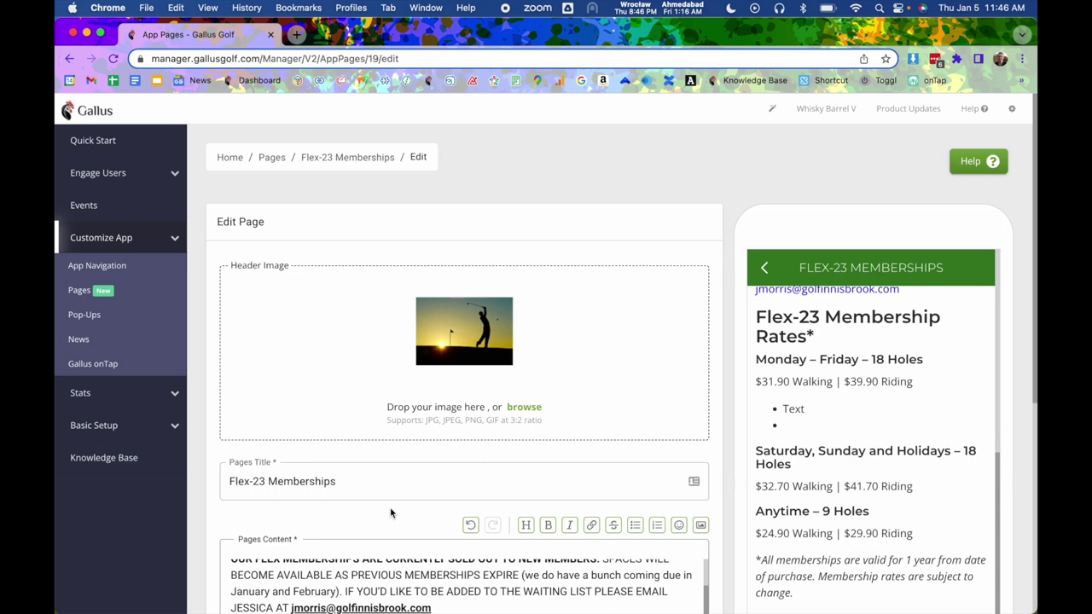
{"action": "scroll", "coordinate": [390, 507], "scroll_direction": "down", "scroll_amount": 5}
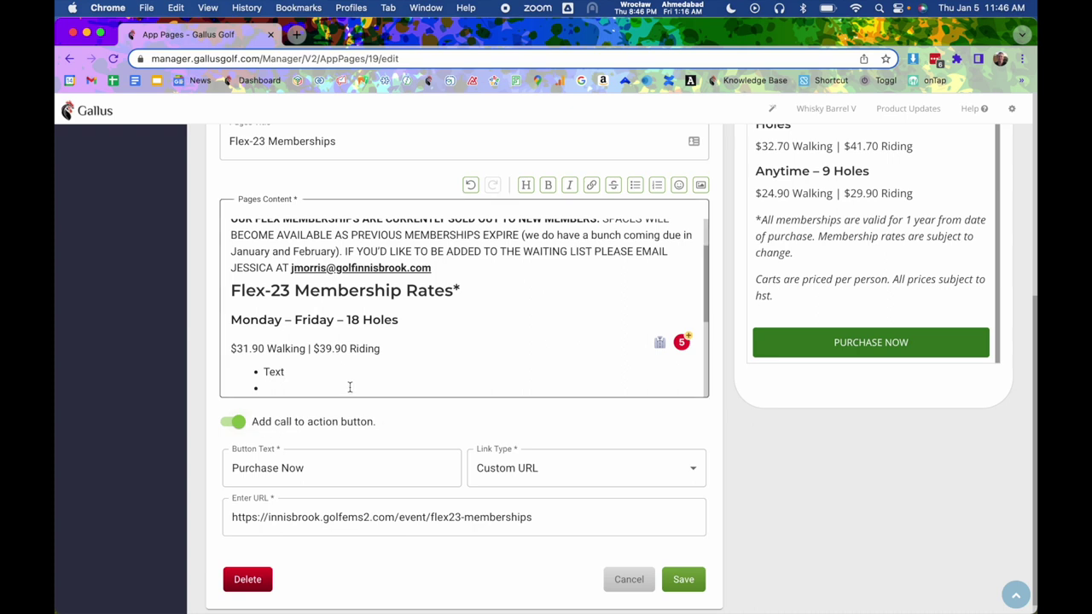
{"action": "scroll", "coordinate": [358, 385], "scroll_direction": "up", "scroll_amount": 1}
{"action": "scroll", "coordinate": [372, 390], "scroll_direction": "up", "scroll_amount": 1}
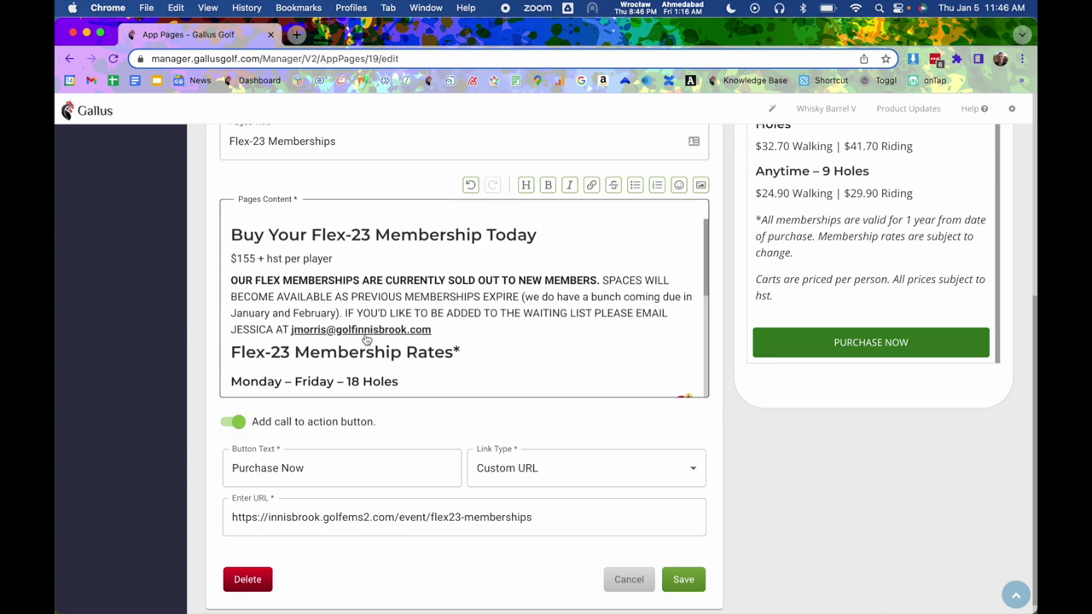
{"action": "left_click", "coordinate": [548, 313]}
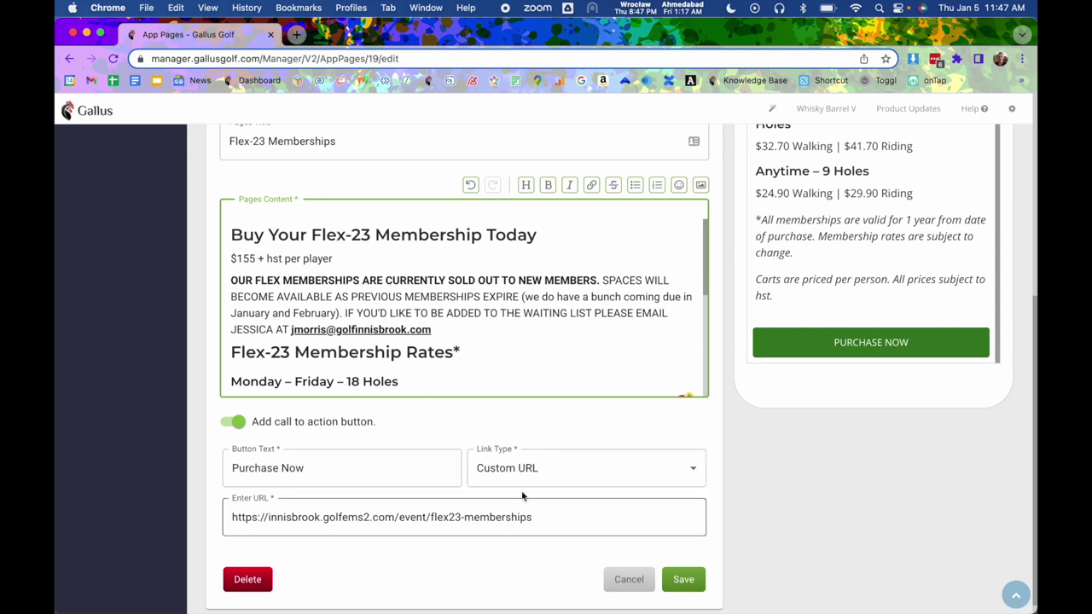
{"action": "left_click", "coordinate": [554, 480]}
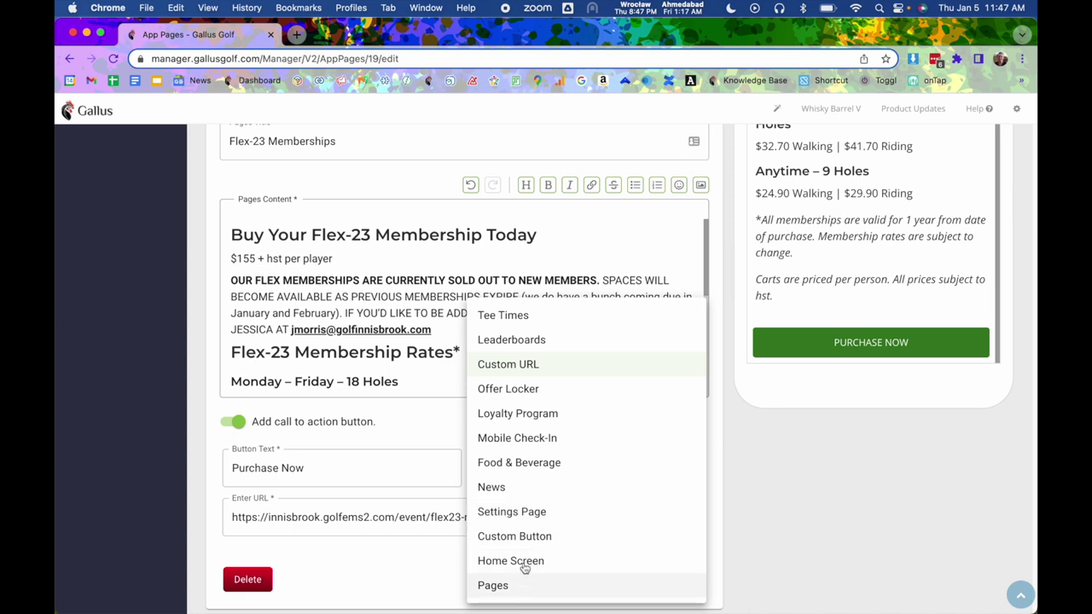
Set the button's link type to Pages and link it to the Golf Packages page.
{"action": "left_click", "coordinate": [508, 593]}
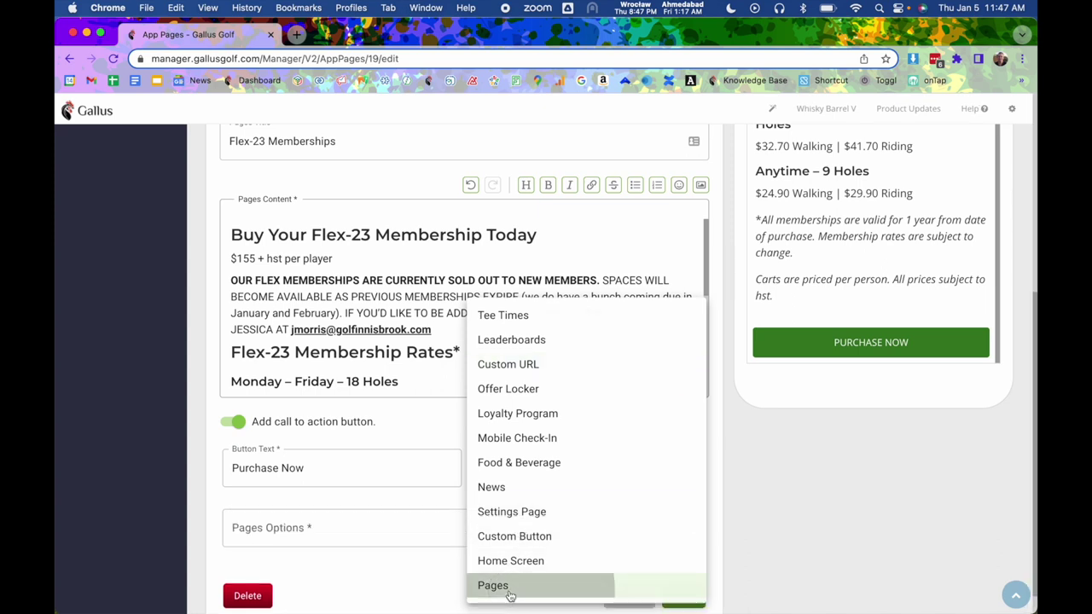
{"action": "left_click", "coordinate": [450, 543]}
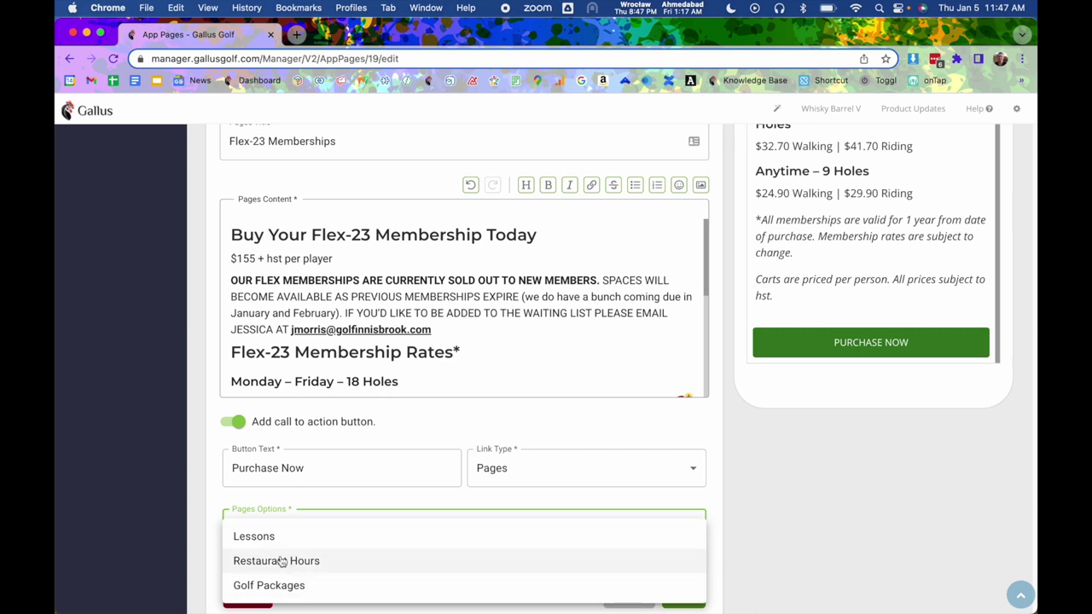
{"action": "left_click", "coordinate": [313, 587]}
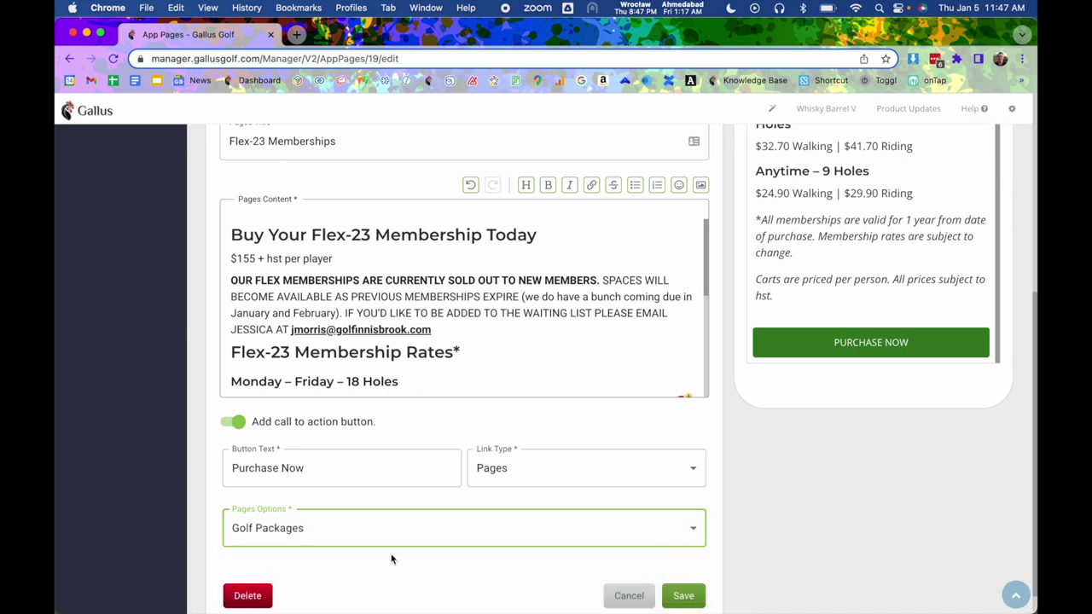
Change the button text to 'Golf Packages Info' and save the page.
{"action": "triple_click", "coordinate": [362, 478]}
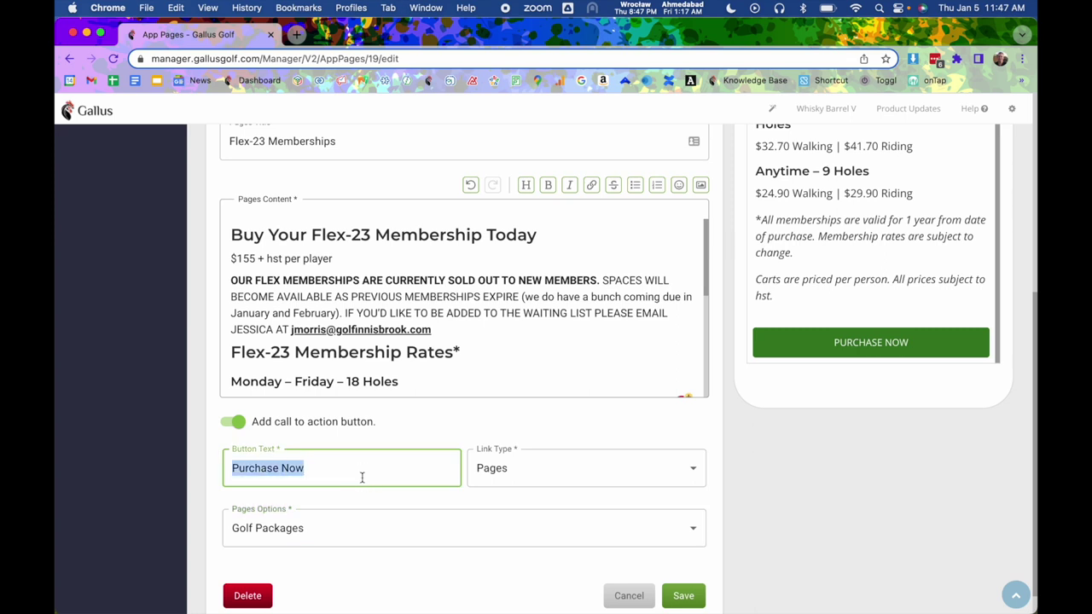
{"action": "type", "text": "Golf P"}
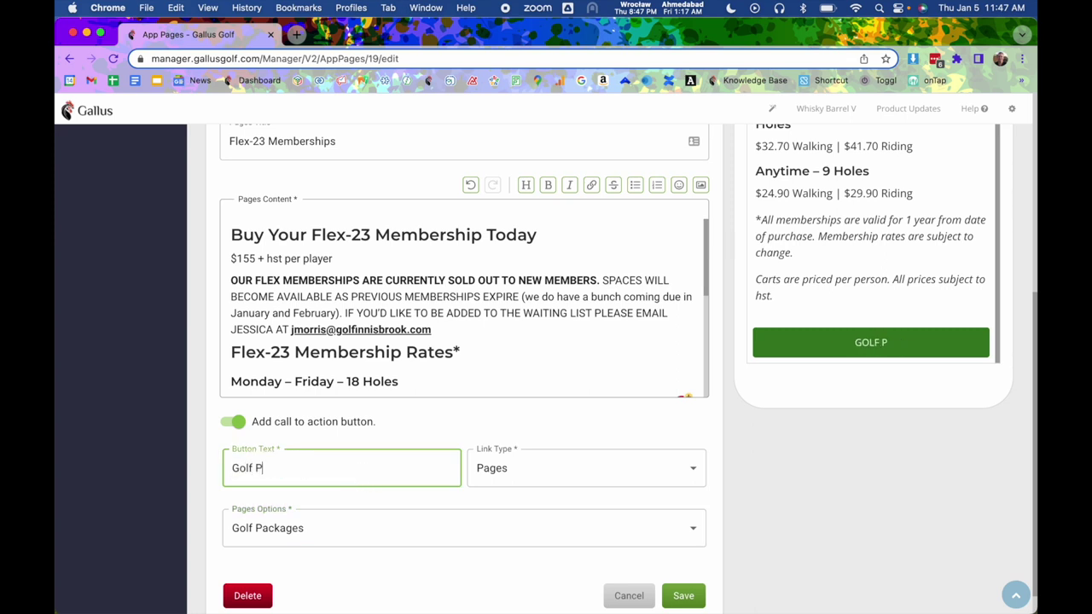
{"action": "type", "text": "ackages"}
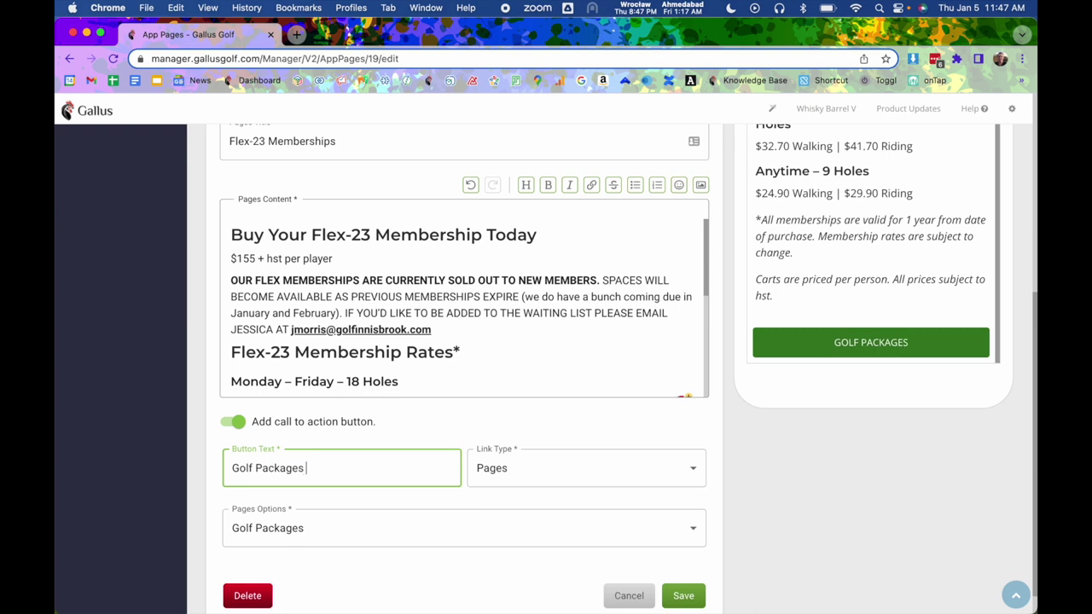
{"action": "type", "text": " Info"}
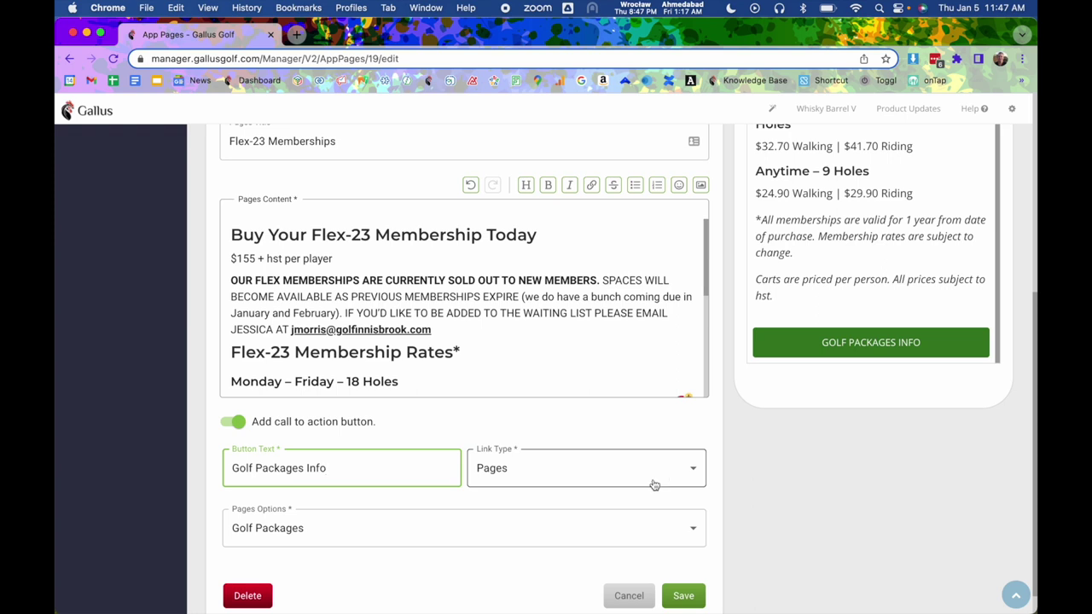
{"action": "scroll", "coordinate": [653, 485], "scroll_direction": "up", "scroll_amount": 2}
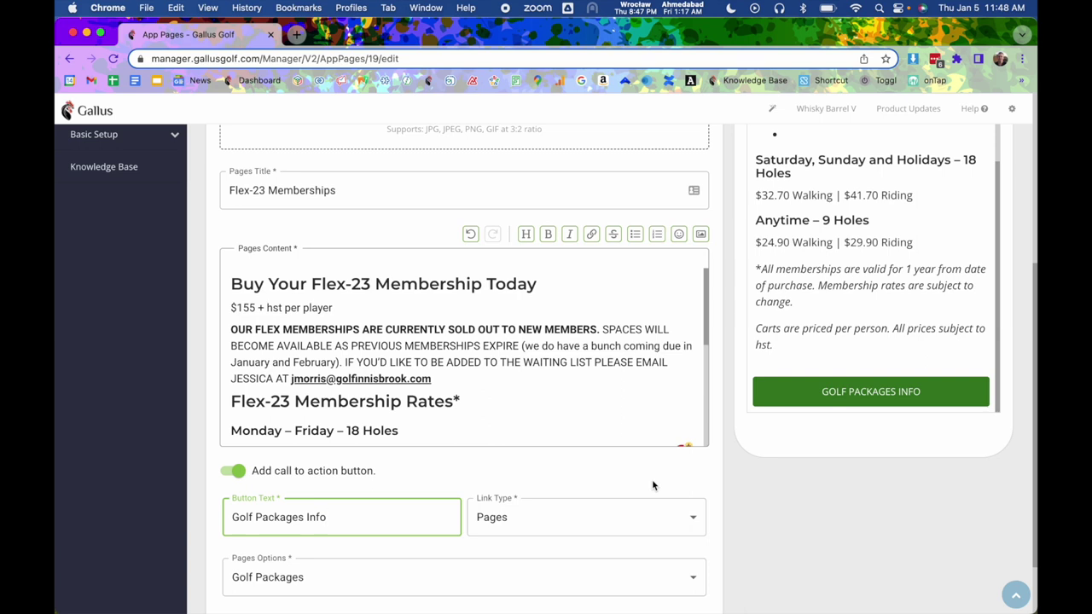
{"action": "scroll", "coordinate": [654, 483], "scroll_direction": "up", "scroll_amount": 1}
{"action": "scroll", "coordinate": [651, 491], "scroll_direction": "down", "scroll_amount": 4}
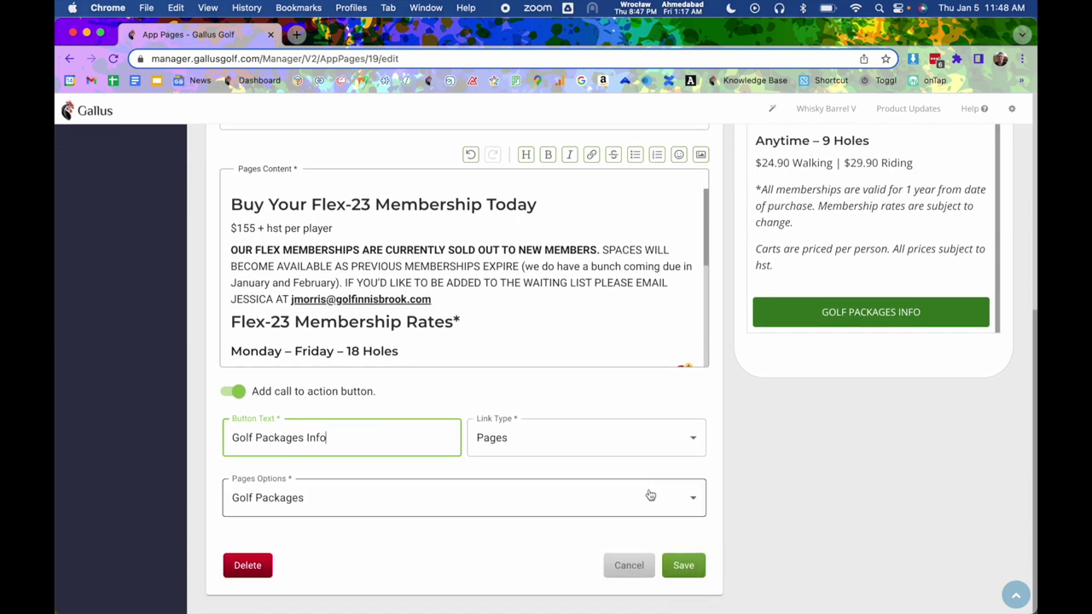
{"action": "left_click", "coordinate": [696, 579]}
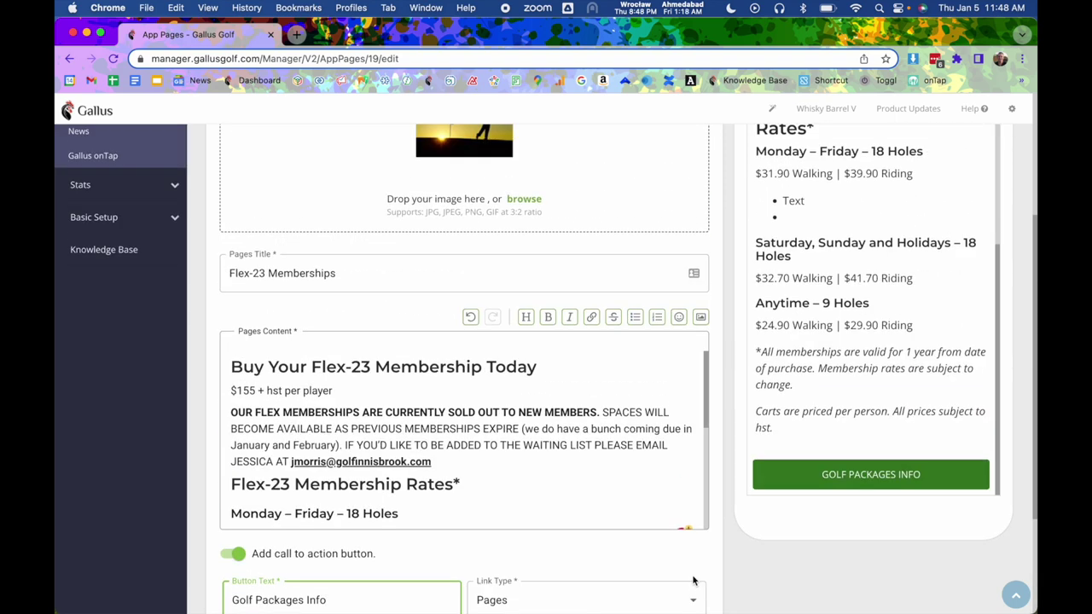
Go from Pages to App Navigation and look over its content items and menu previews.
{"action": "left_click", "coordinate": [107, 288]}
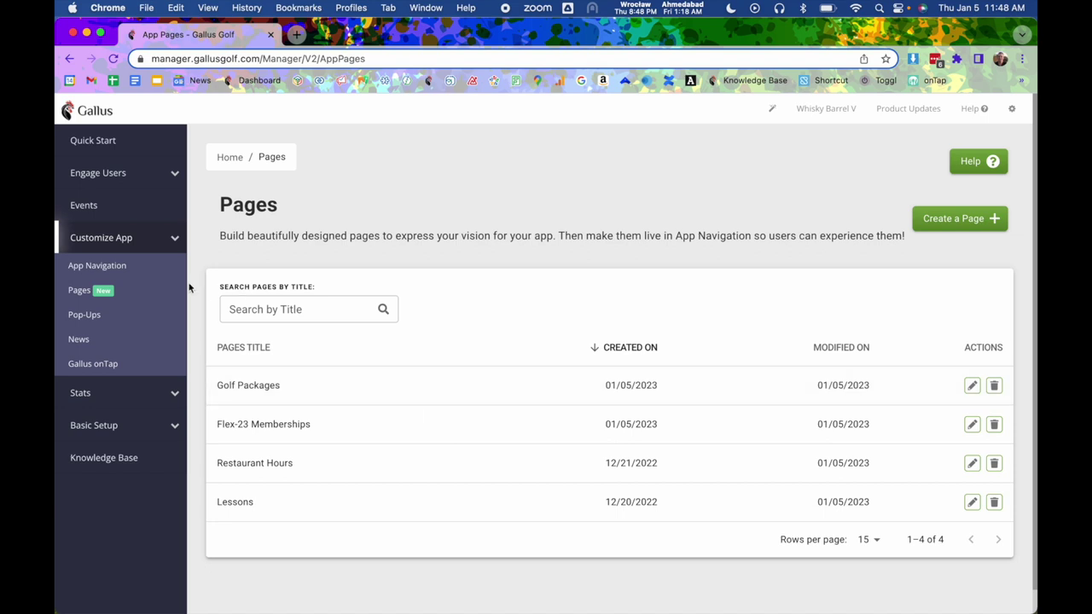
{"action": "left_click", "coordinate": [107, 270]}
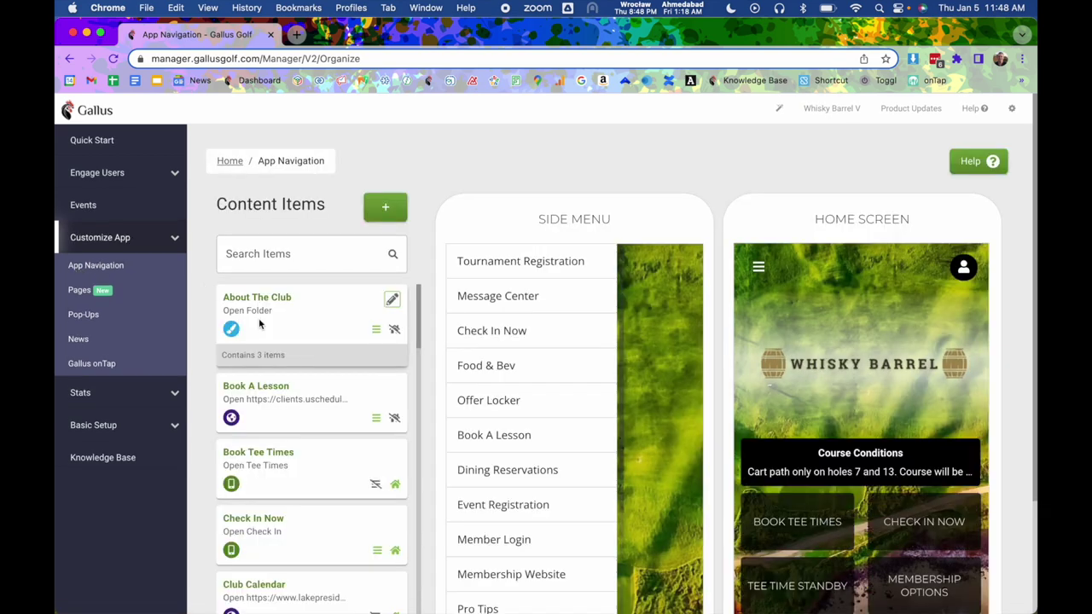
{"action": "scroll", "coordinate": [426, 352], "scroll_direction": "down", "scroll_amount": 1}
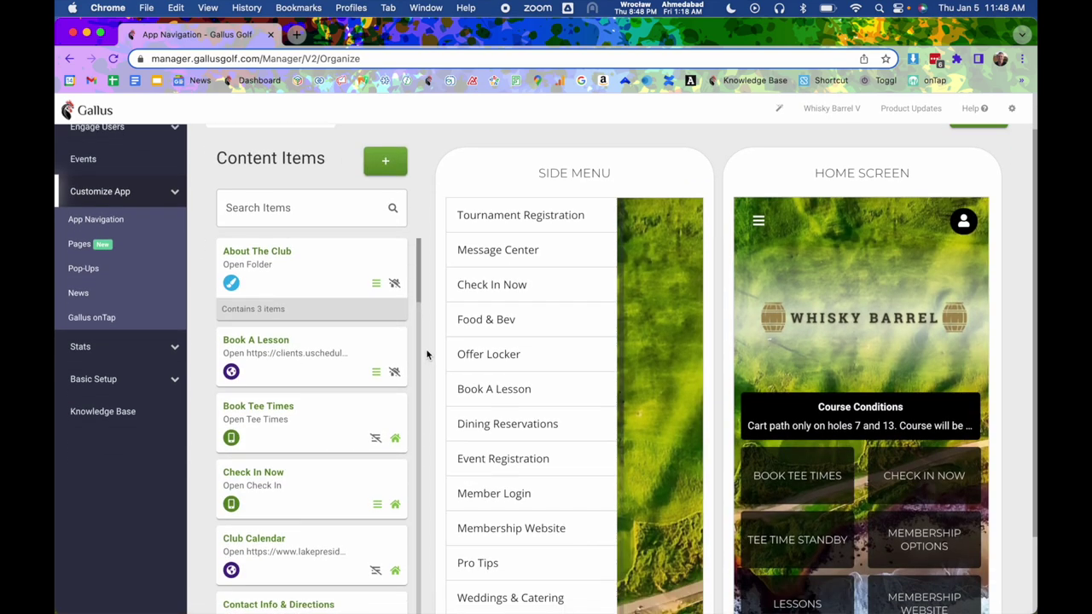
{"action": "scroll", "coordinate": [426, 351], "scroll_direction": "down", "scroll_amount": 1}
{"action": "scroll", "coordinate": [426, 348], "scroll_direction": "up", "scroll_amount": 2}
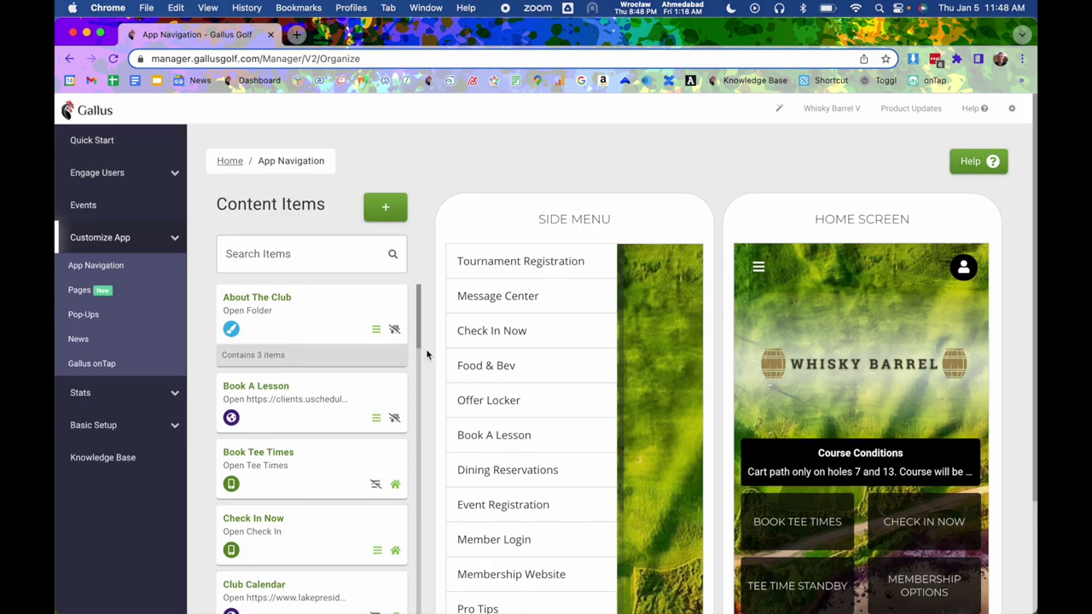
Add a new app-page navigation item linked to the Pages entry Flex-23 Memberships.
{"action": "left_click", "coordinate": [388, 209]}
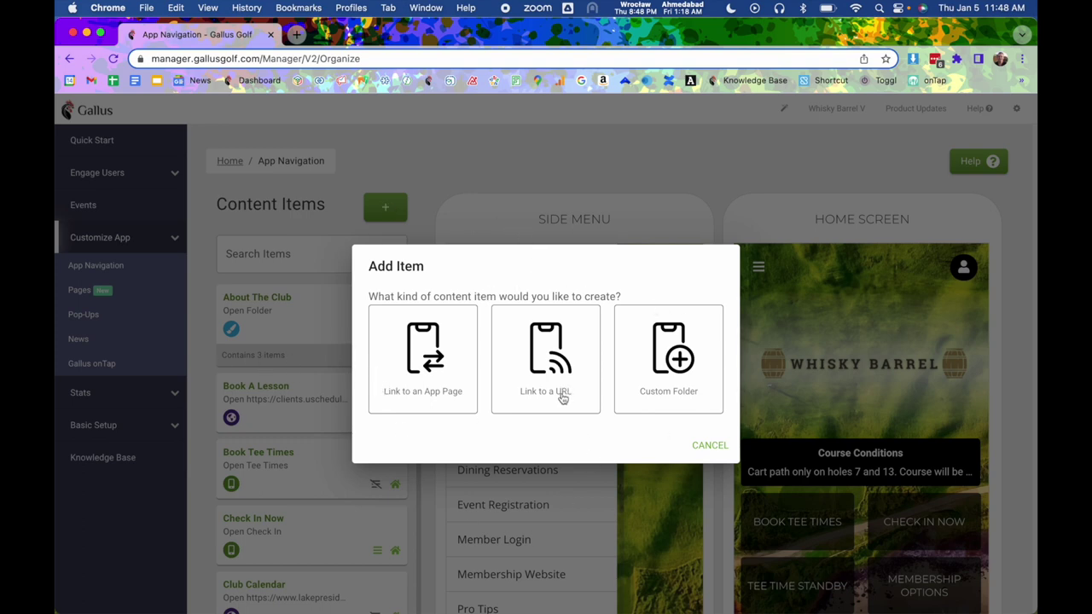
{"action": "left_click", "coordinate": [420, 360]}
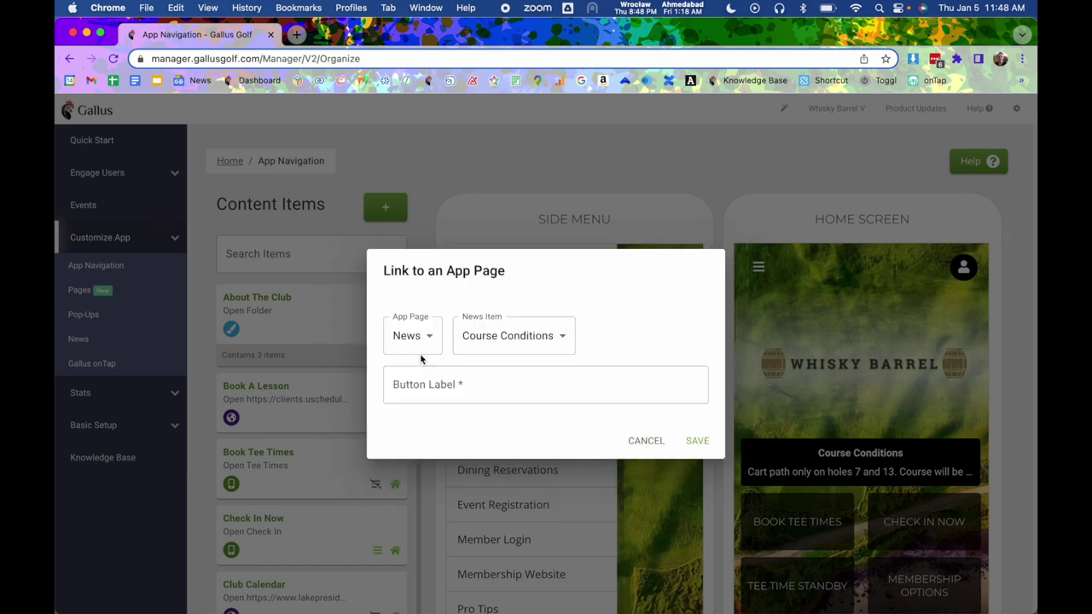
{"action": "left_click", "coordinate": [417, 334]}
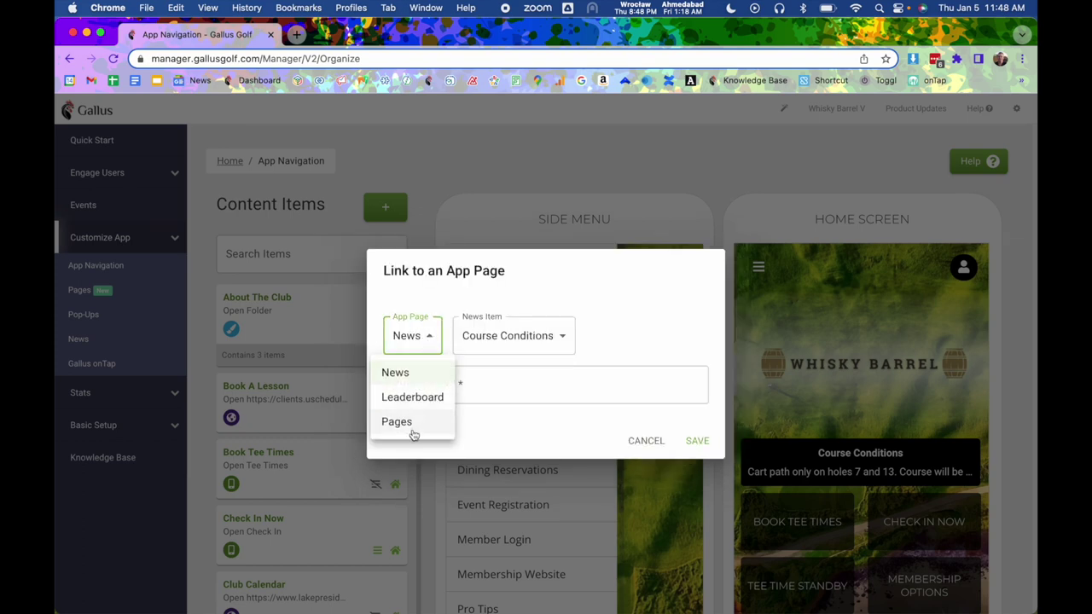
{"action": "left_click", "coordinate": [415, 420]}
{"action": "left_click", "coordinate": [513, 341]}
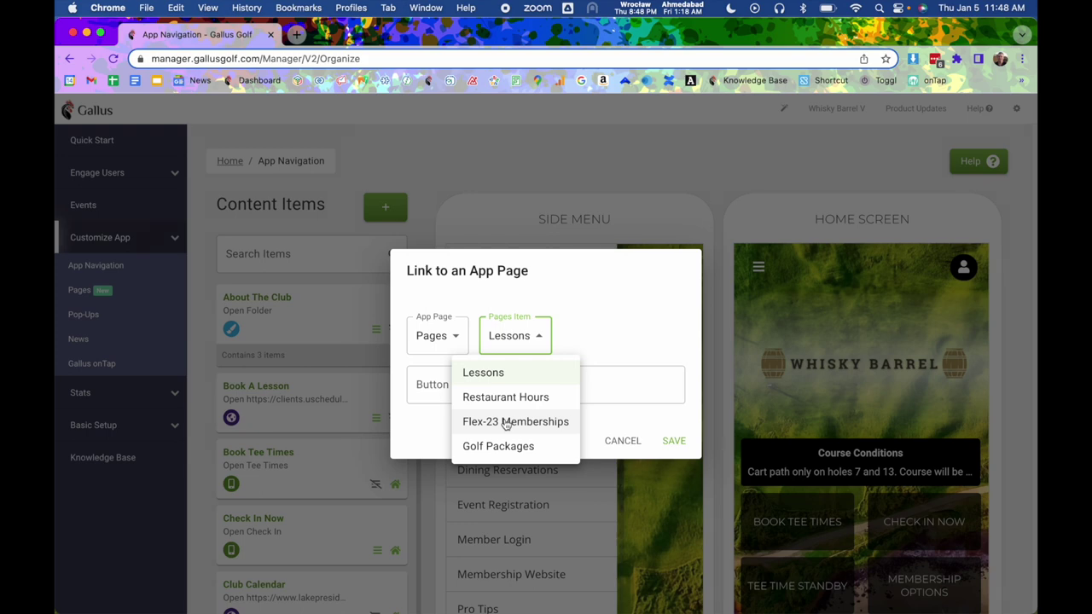
{"action": "left_click", "coordinate": [506, 424]}
Label the item 'Flex-23 Memberships' and save it.
{"action": "left_click", "coordinate": [507, 386]}
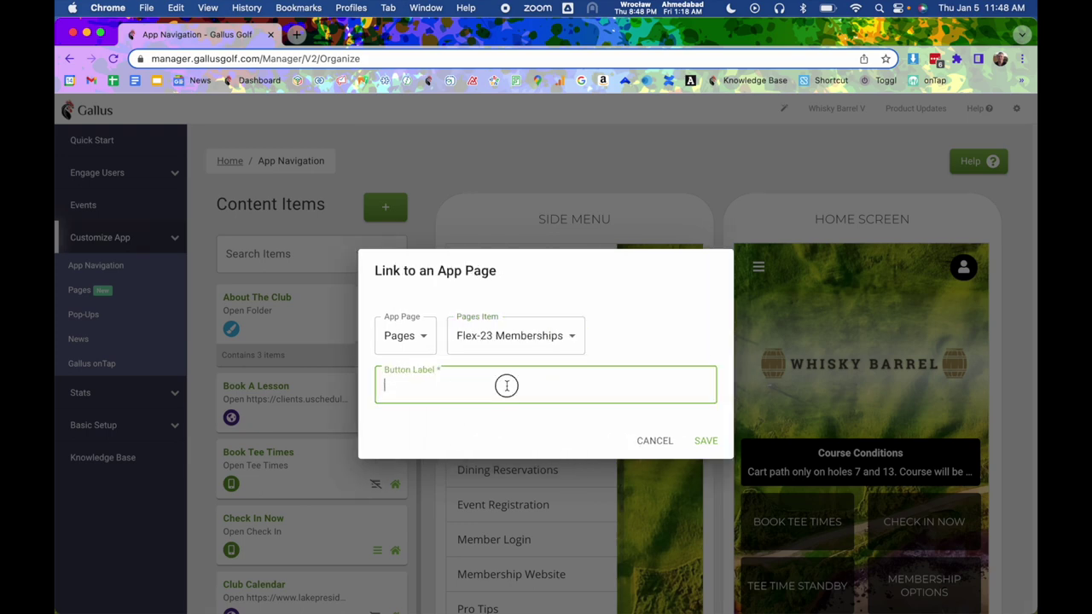
{"action": "type", "text": "Fl"}
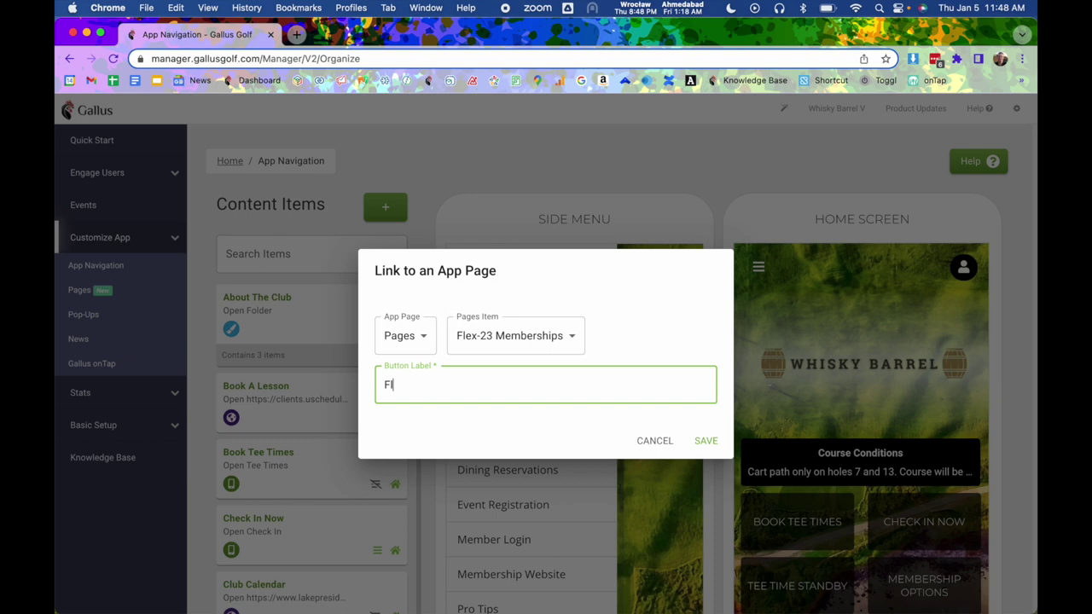
{"action": "type", "text": "ex-23 Pag"}
{"action": "key", "text": "BackSpace"}
{"action": "key", "text": "BackSpace"}
{"action": "key", "text": "BackSpace"}
{"action": "type", "text": "Memberships"}
{"action": "left_click", "coordinate": [696, 440]}
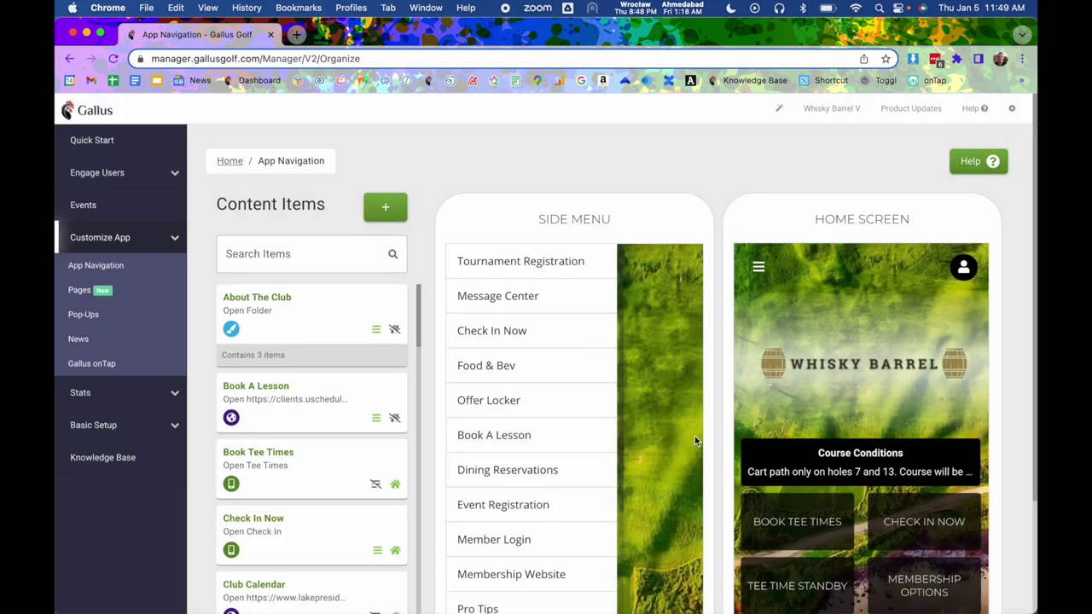
{"action": "scroll", "coordinate": [351, 477], "scroll_direction": "down", "scroll_amount": 15}
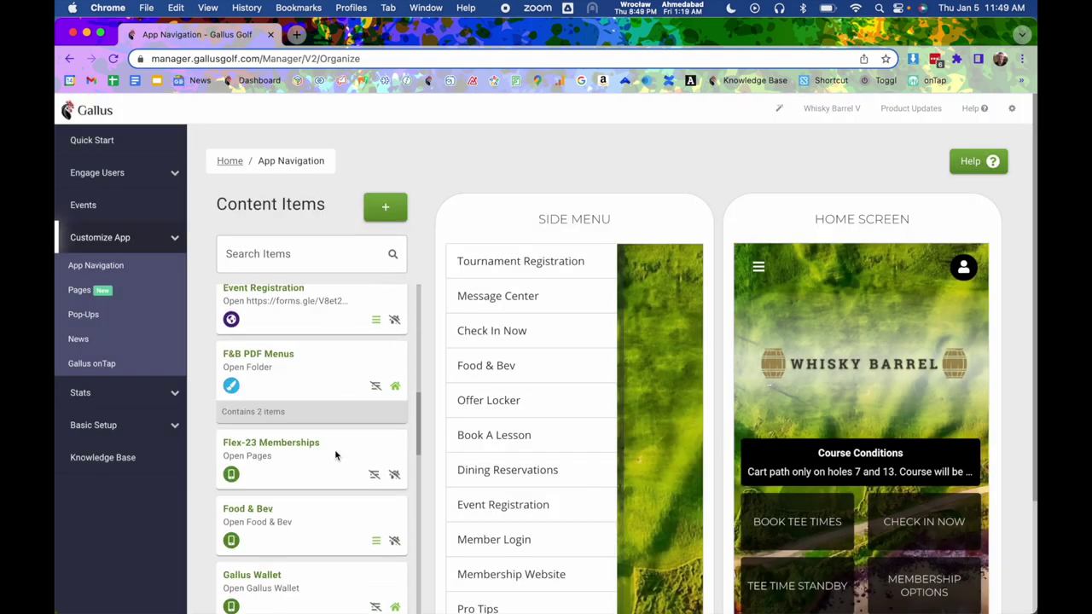
{"action": "scroll", "coordinate": [335, 456], "scroll_direction": "down", "scroll_amount": 2}
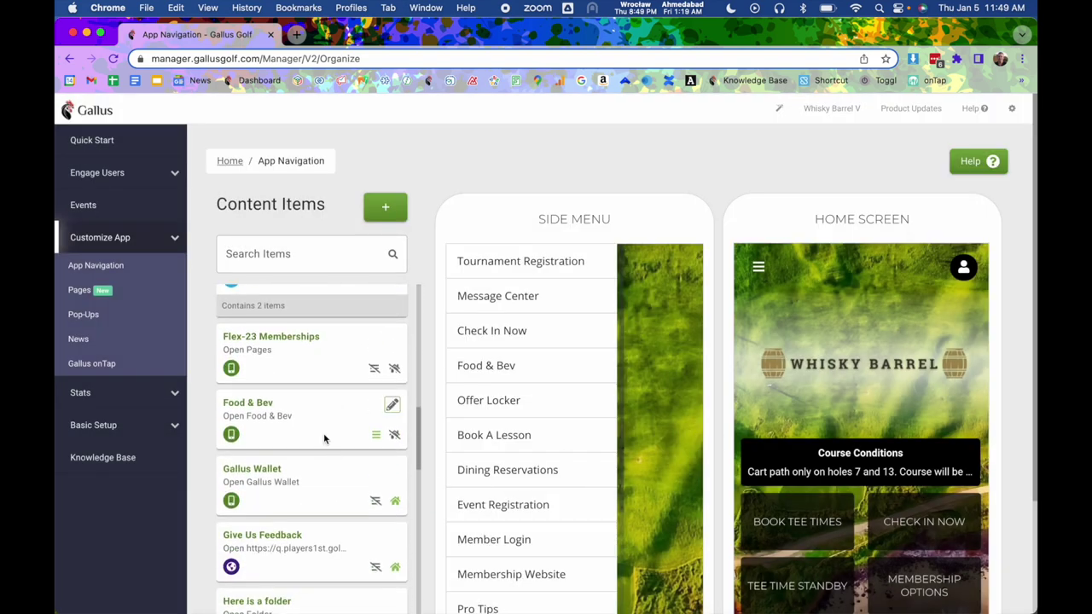
{"action": "left_click", "coordinate": [392, 371]}
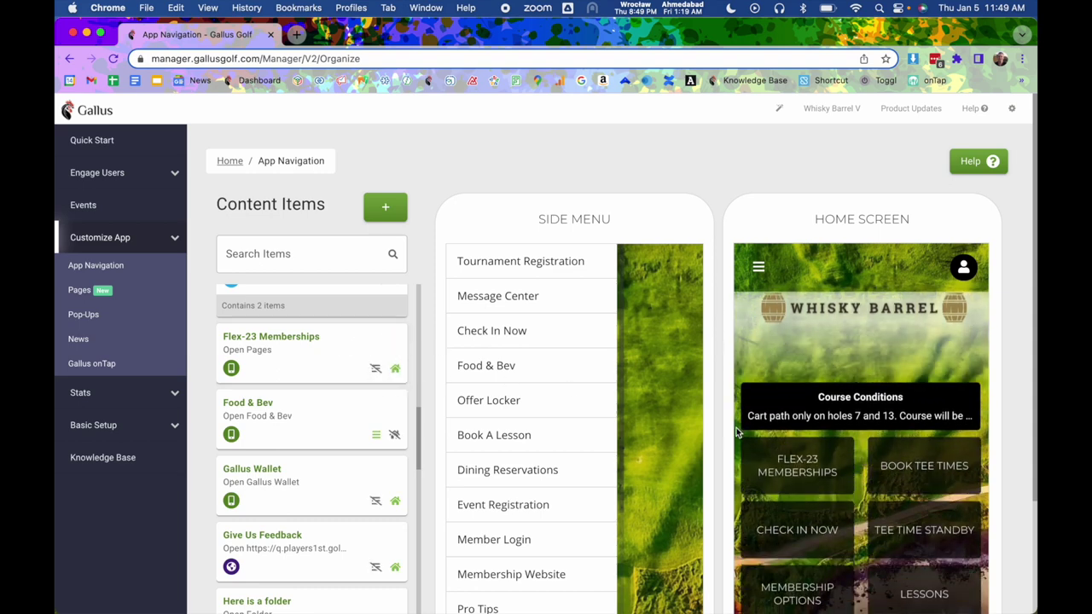
{"action": "left_click", "coordinate": [376, 367]}
{"action": "left_click_drag", "start_coordinate": [797, 465], "coordinate": [811, 524]}
{"action": "left_click_drag", "start_coordinate": [602, 263], "coordinate": [554, 440]}
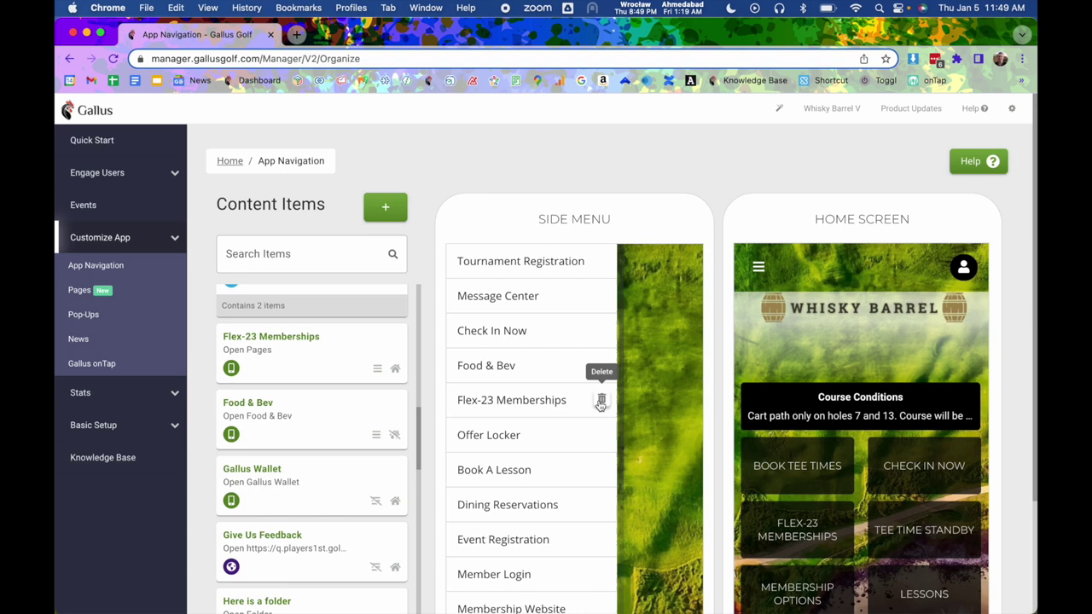
{"action": "left_click", "coordinate": [601, 401]}
{"action": "left_click", "coordinate": [840, 519]}
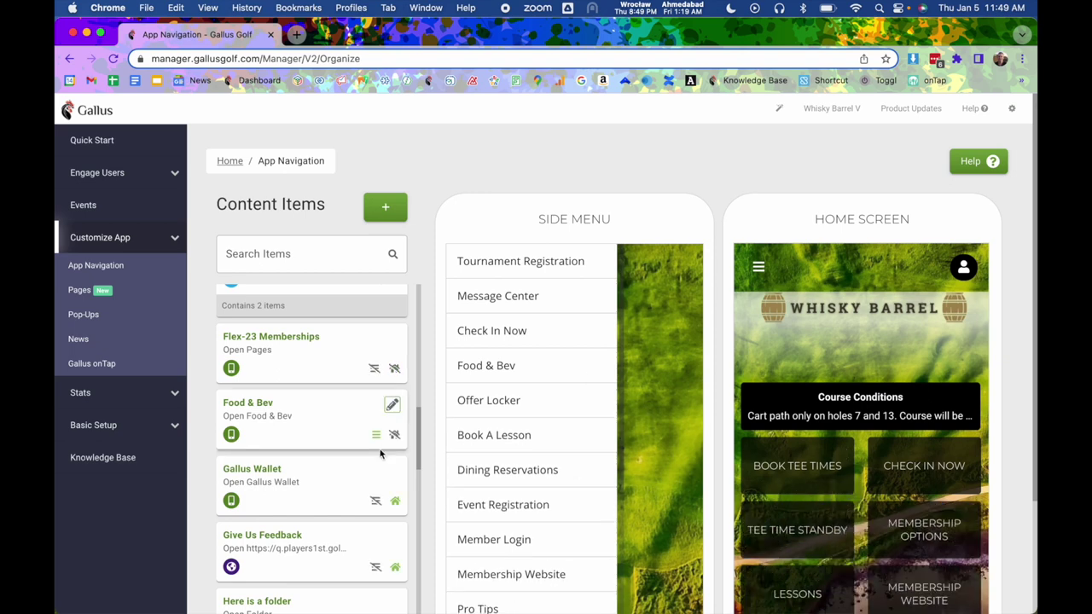
{"action": "scroll", "coordinate": [388, 409], "scroll_direction": "down", "scroll_amount": 3}
{"action": "scroll", "coordinate": [380, 453], "scroll_direction": "down", "scroll_amount": 5}
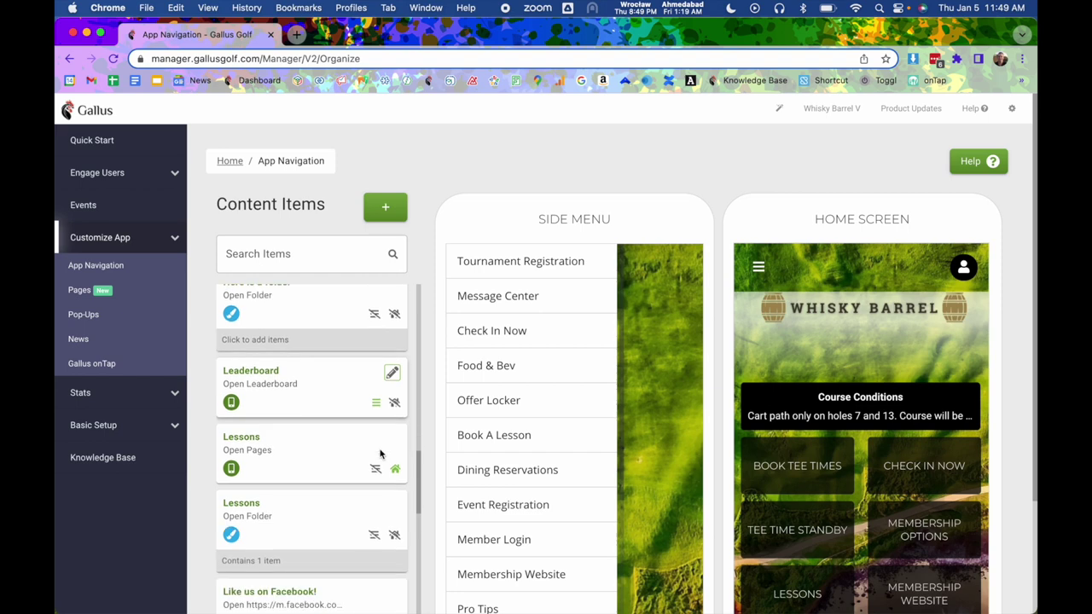
{"action": "scroll", "coordinate": [380, 452], "scroll_direction": "down", "scroll_amount": 3}
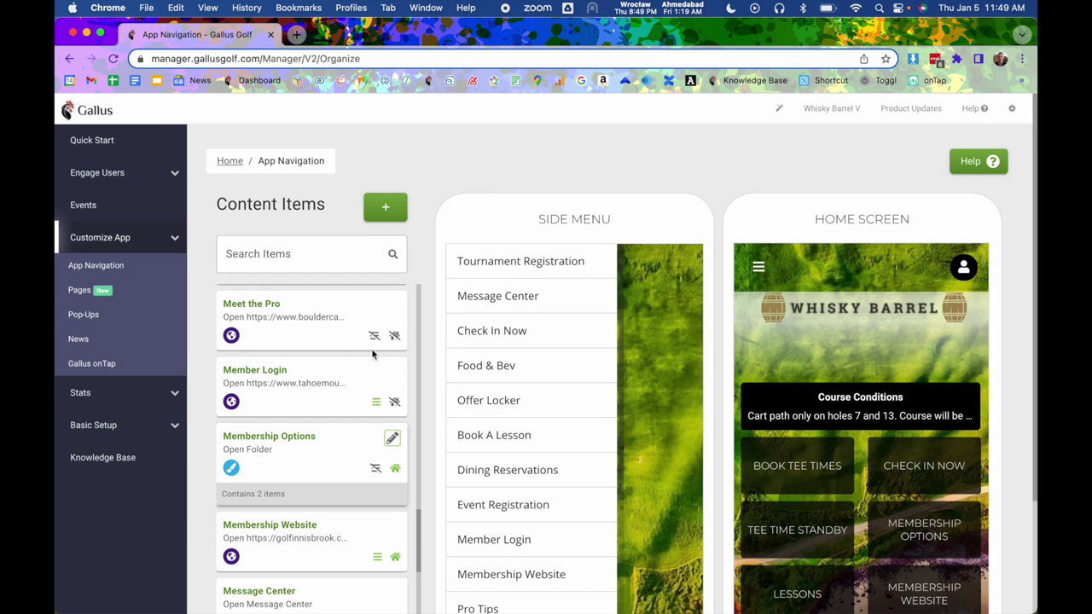
{"action": "left_click", "coordinate": [384, 210]}
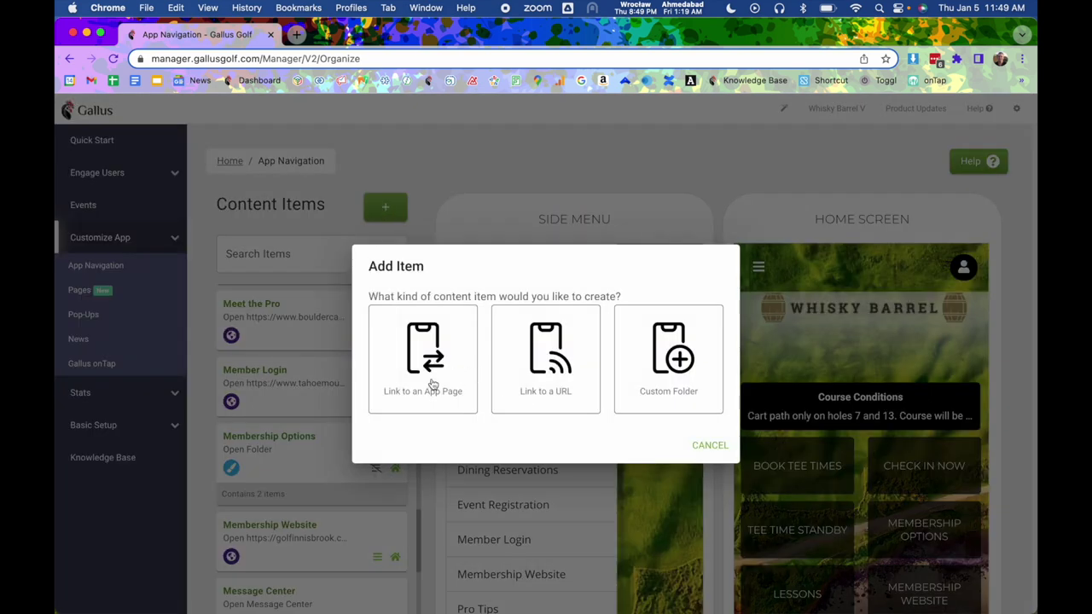
{"action": "left_click", "coordinate": [662, 380]}
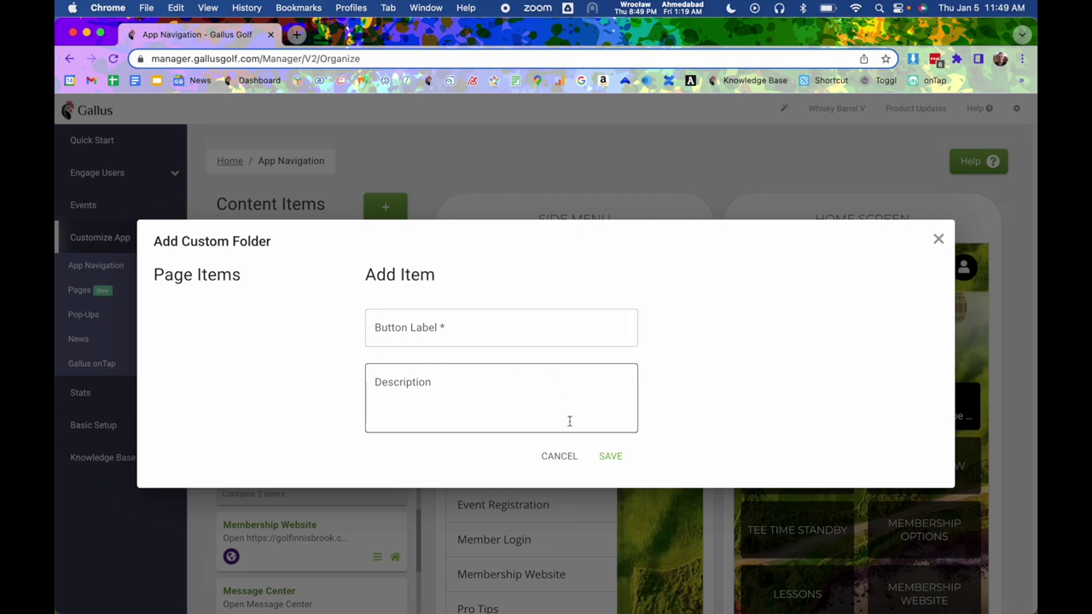
{"action": "left_click", "coordinate": [558, 456]}
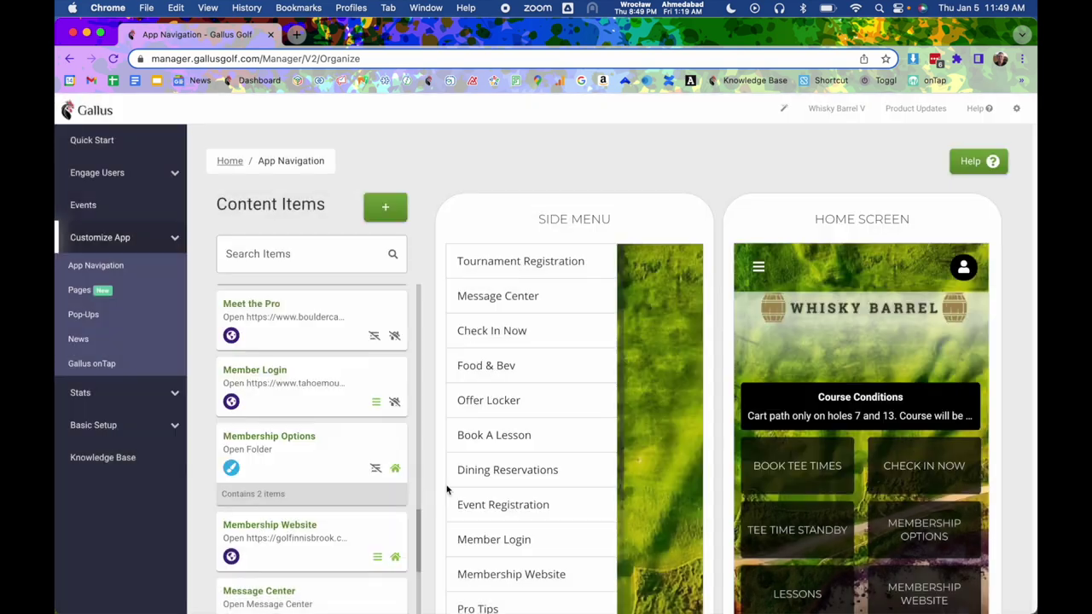
{"action": "left_click", "coordinate": [303, 452]}
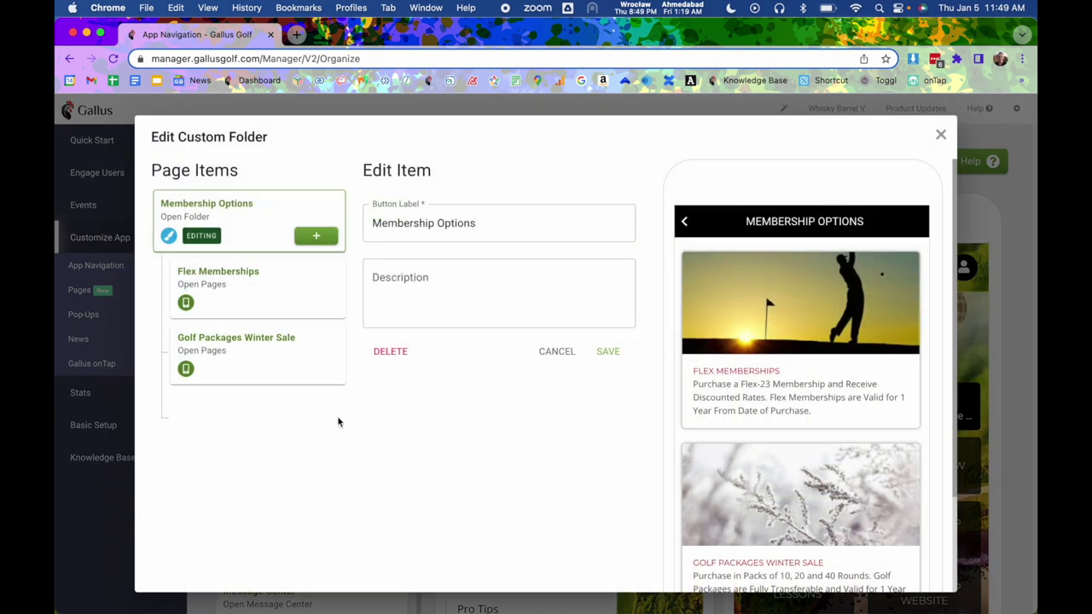
{"action": "left_click", "coordinate": [314, 236]}
{"action": "left_click", "coordinate": [404, 213]}
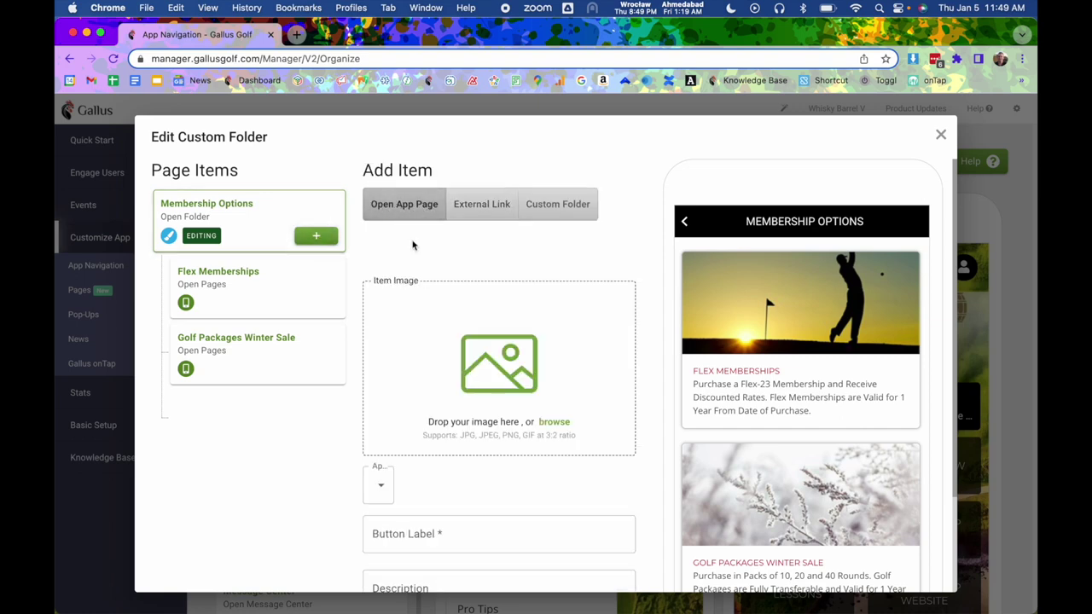
{"action": "left_click", "coordinate": [378, 485]}
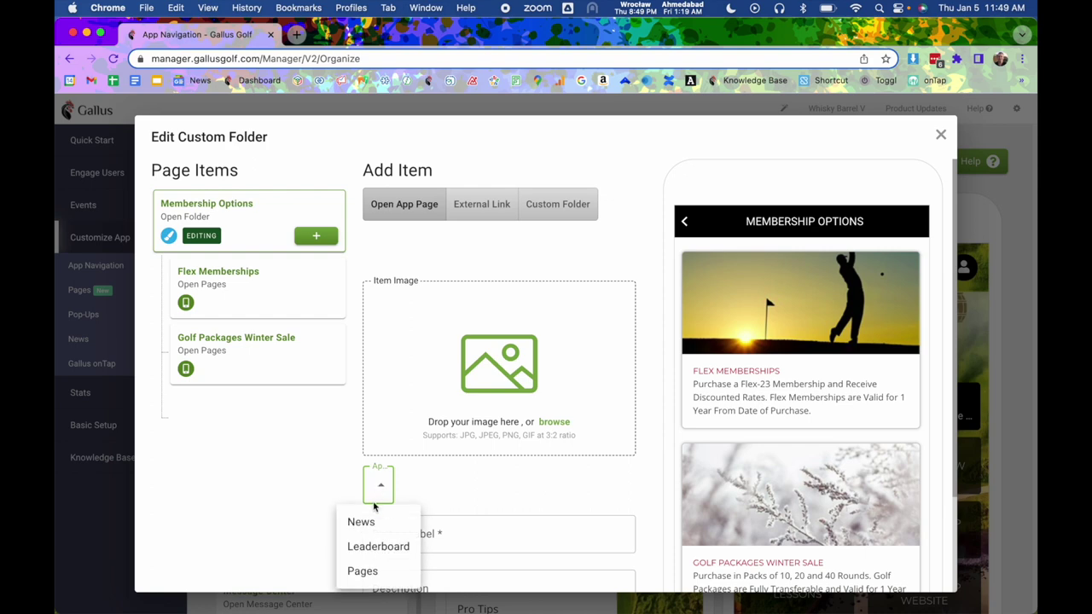
{"action": "left_click", "coordinate": [365, 572]}
{"action": "scroll", "coordinate": [476, 500], "scroll_direction": "down", "scroll_amount": 2}
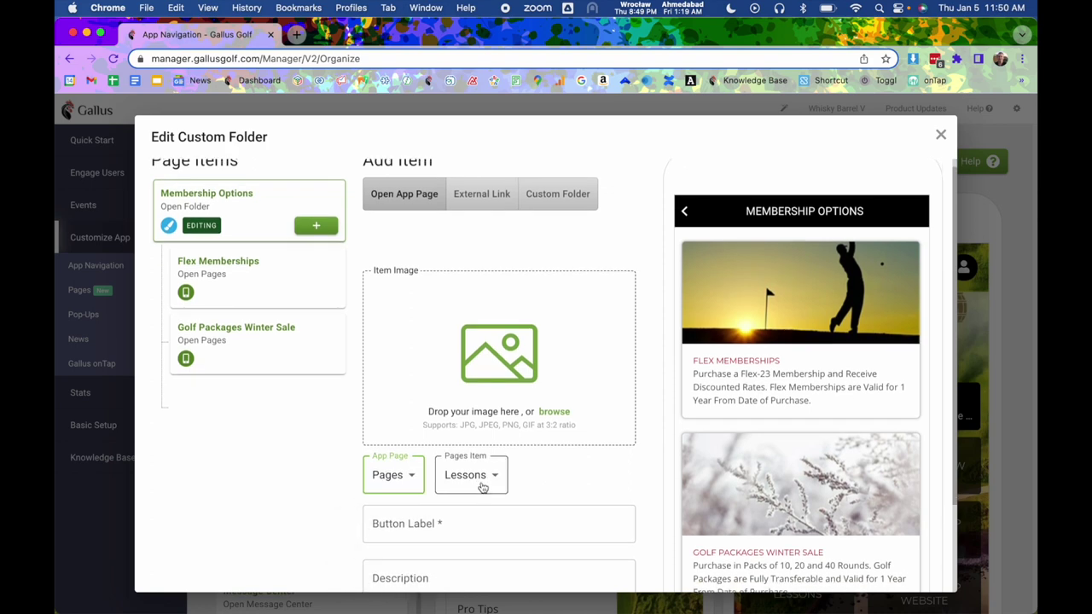
{"action": "scroll", "coordinate": [512, 439], "scroll_direction": "down", "scroll_amount": 3}
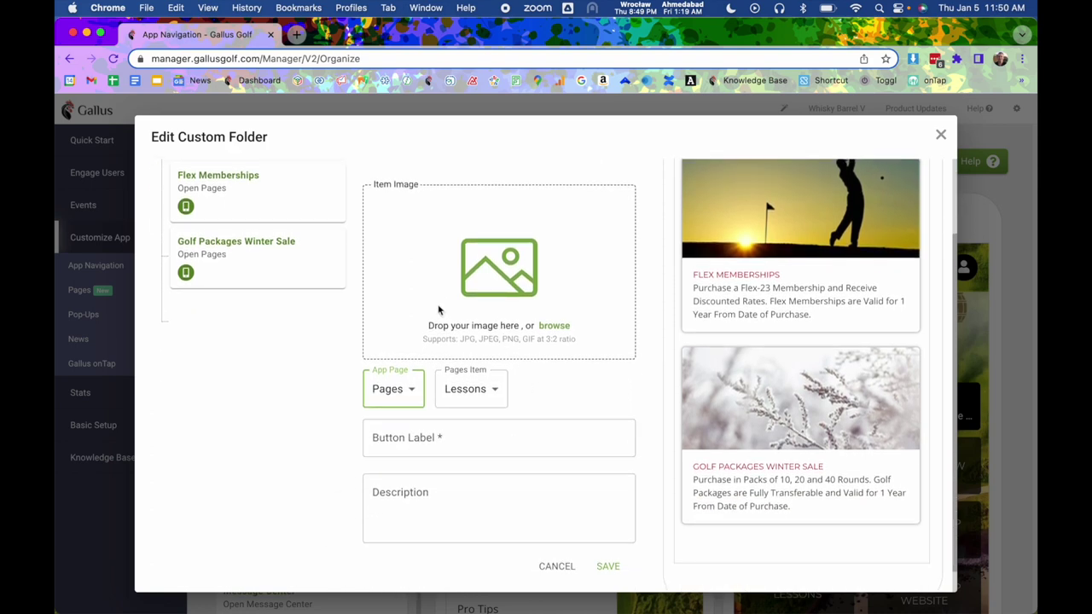
{"action": "scroll", "coordinate": [578, 324], "scroll_direction": "up", "scroll_amount": 3}
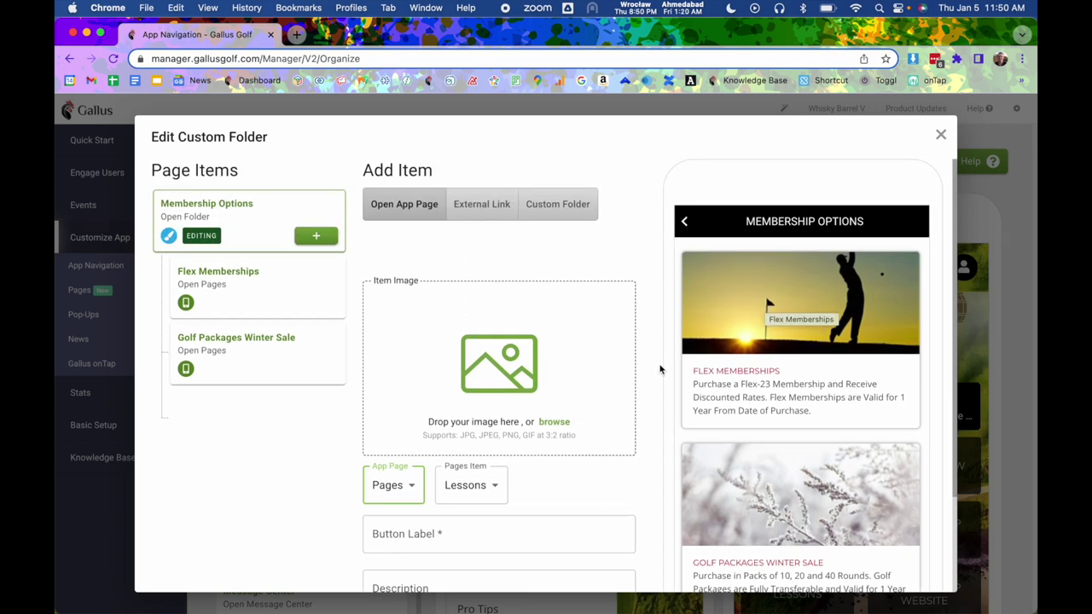
{"action": "scroll", "coordinate": [499, 465], "scroll_direction": "down", "scroll_amount": 1}
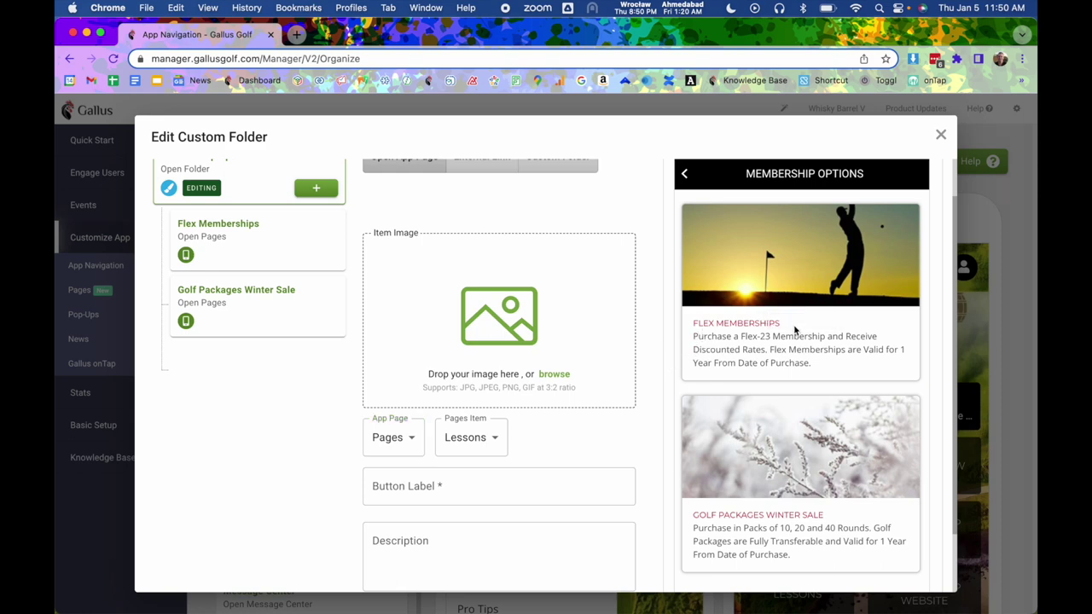
{"action": "scroll", "coordinate": [527, 468], "scroll_direction": "down", "scroll_amount": 1}
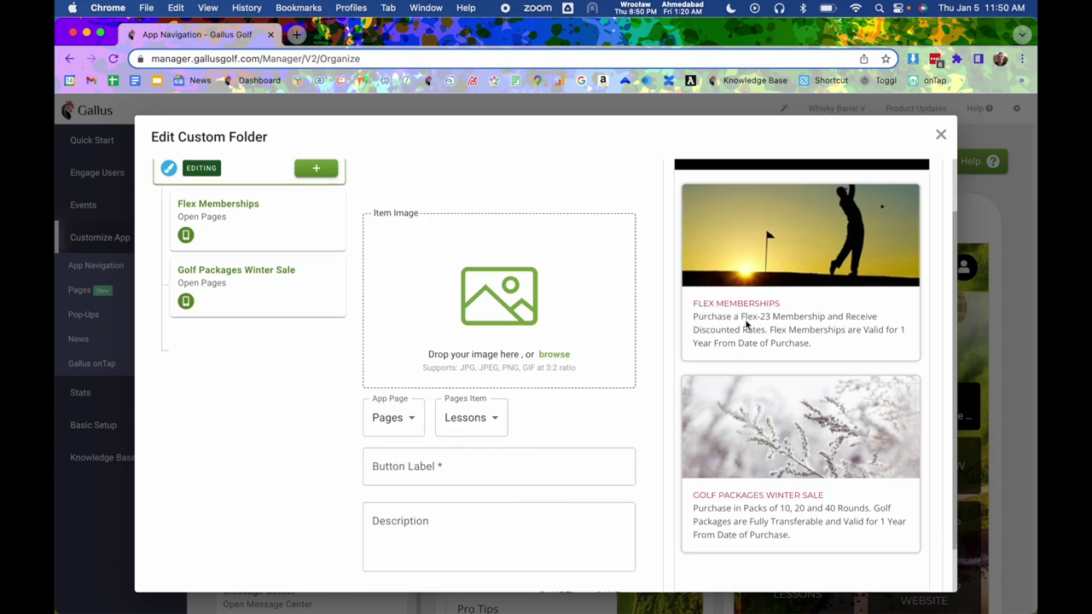
{"action": "scroll", "coordinate": [746, 363], "scroll_direction": "up", "scroll_amount": 2}
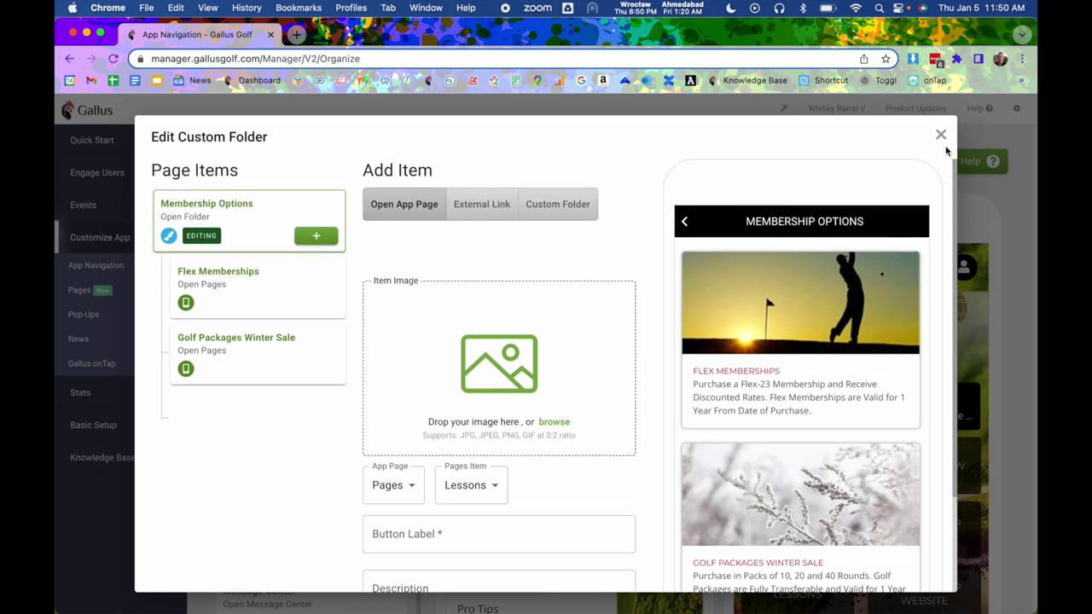
{"action": "left_click", "coordinate": [940, 135]}
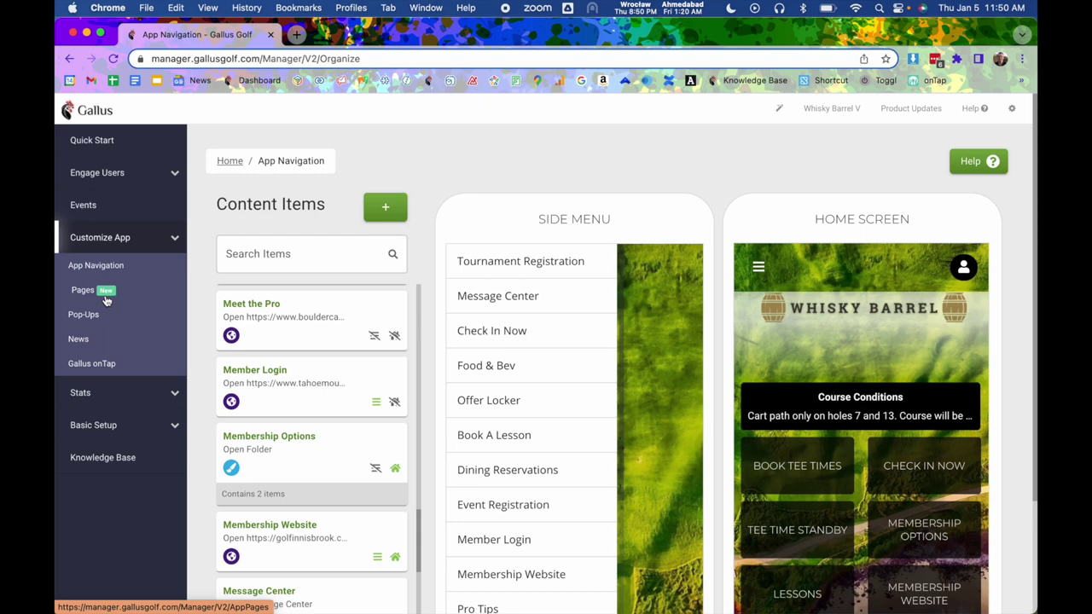
{"action": "left_click", "coordinate": [100, 291]}
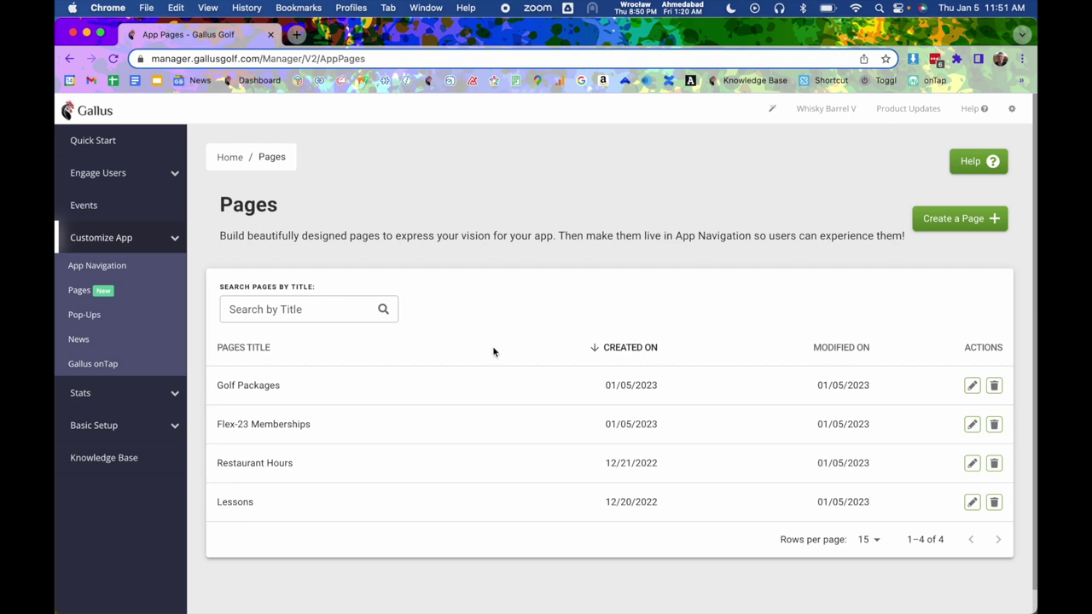
Open the Help dialog showing knowledge base access and phone and email support contacts.
{"action": "left_click", "coordinate": [974, 108]}
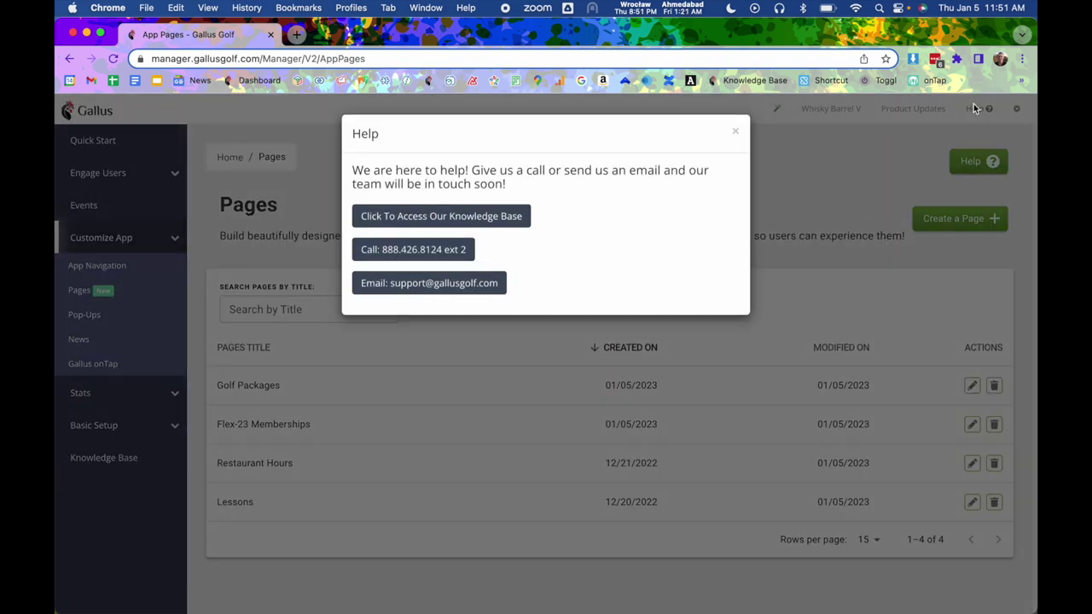